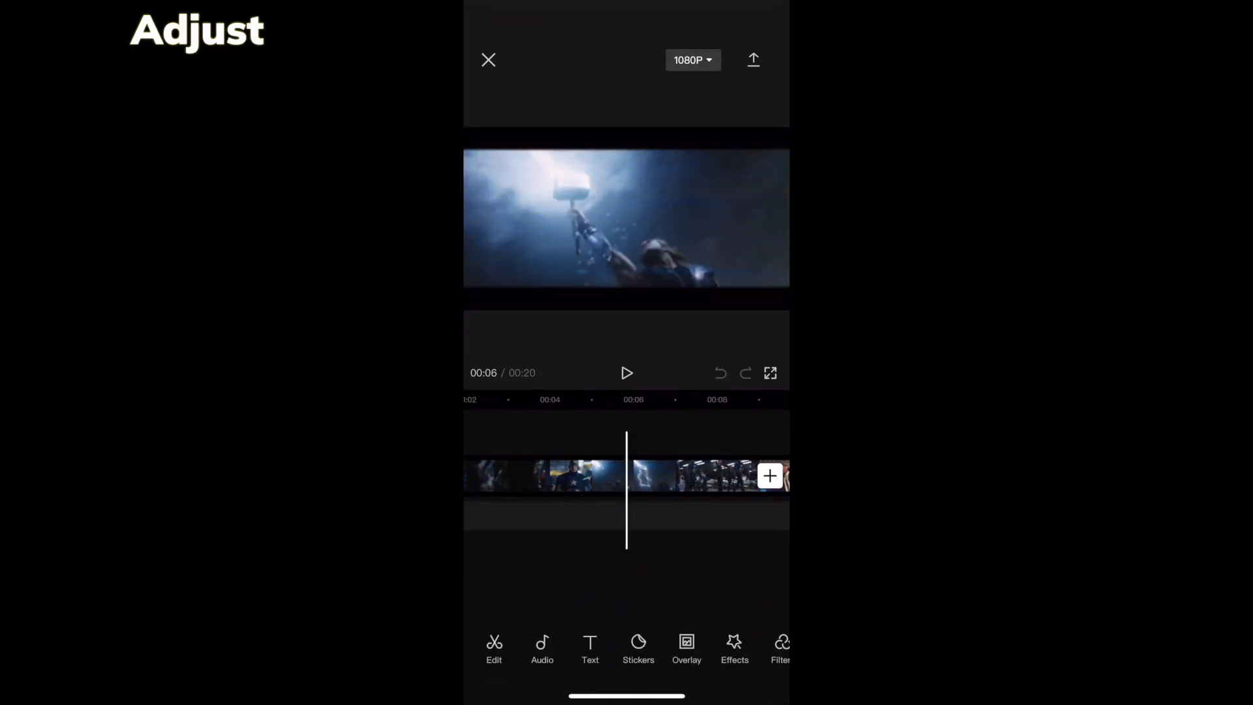
Add an adjustment layer and invert the white (overall) curve in Graphs.
{"action": "scroll", "coordinate": [626, 649], "scroll_direction": "right", "scroll_amount": 1}
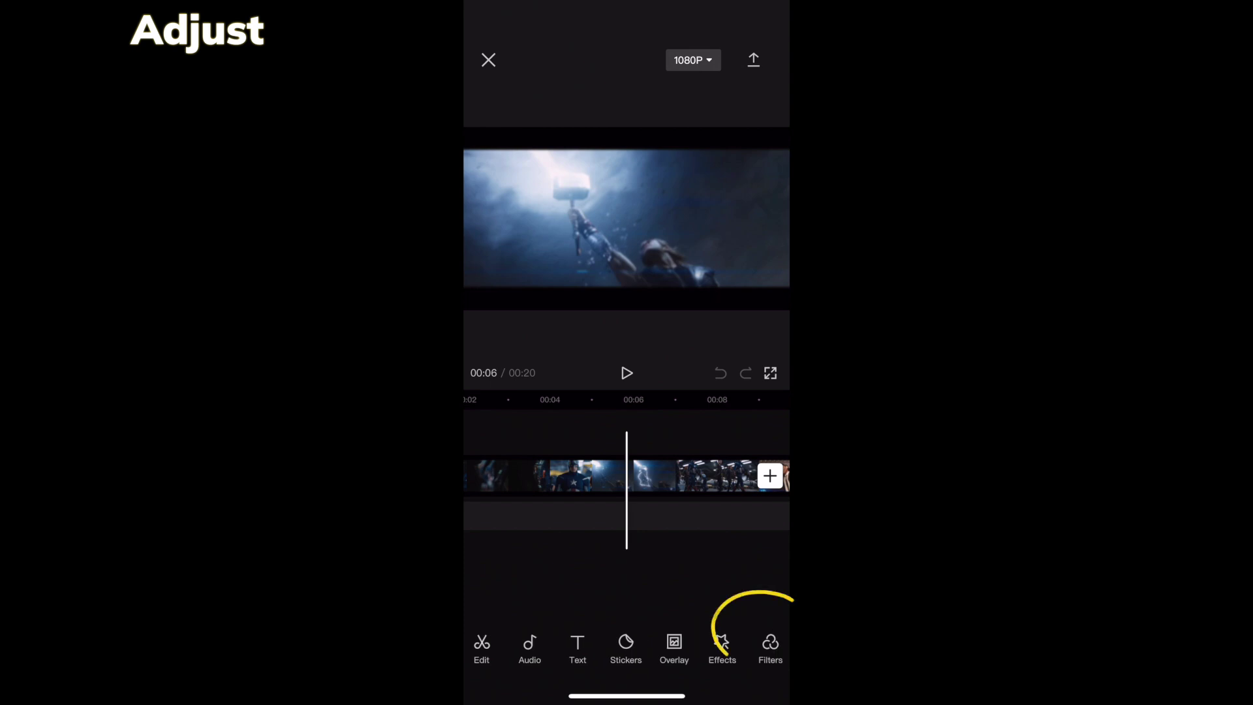
{"action": "scroll", "coordinate": [627, 649], "scroll_direction": "right", "scroll_amount": 5}
{"action": "left_click", "coordinate": [756, 643]}
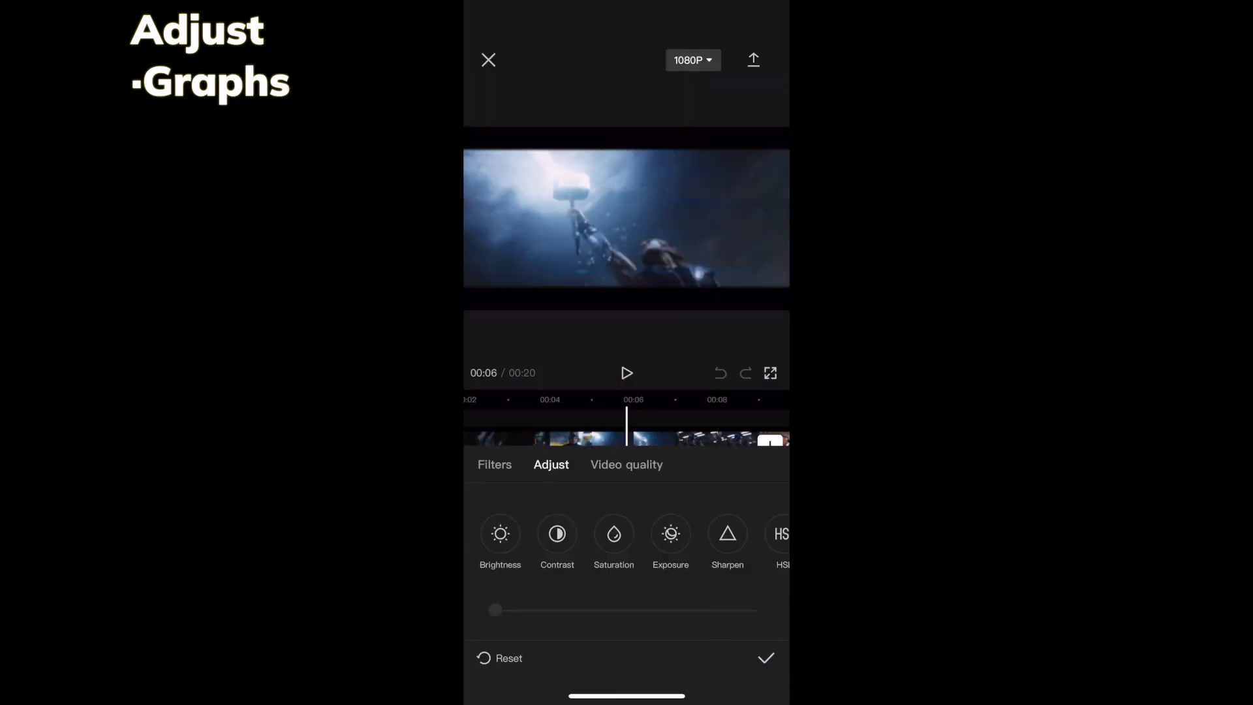
{"action": "scroll", "coordinate": [626, 542], "scroll_direction": "right", "scroll_amount": 2}
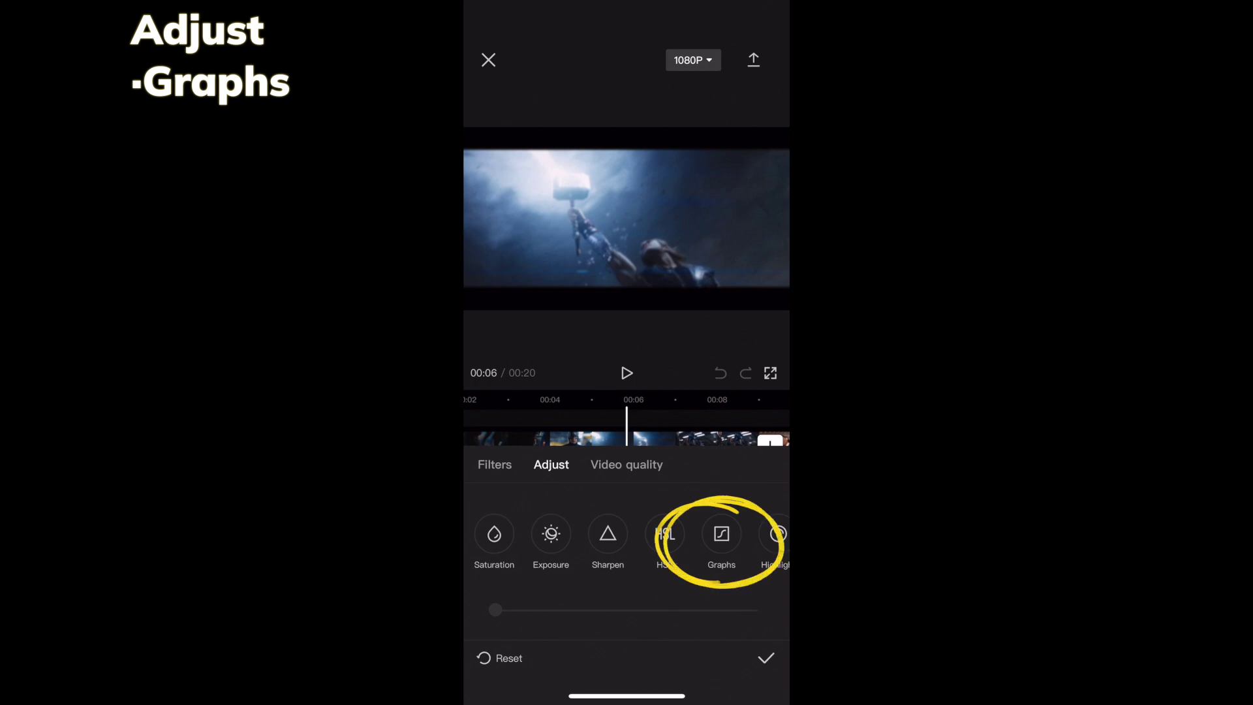
{"action": "left_click", "coordinate": [721, 534]}
{"action": "left_click_drag", "start_coordinate": [480, 646], "coordinate": [480, 508]}
{"action": "left_click_drag", "start_coordinate": [772, 508], "coordinate": [772, 646]}
Invert the red, green and blue channel curves and confirm the curves.
{"action": "left_click", "coordinate": [605, 485]}
{"action": "left_click_drag", "start_coordinate": [480, 646], "coordinate": [480, 509]}
{"action": "left_click_drag", "start_coordinate": [772, 509], "coordinate": [773, 646]}
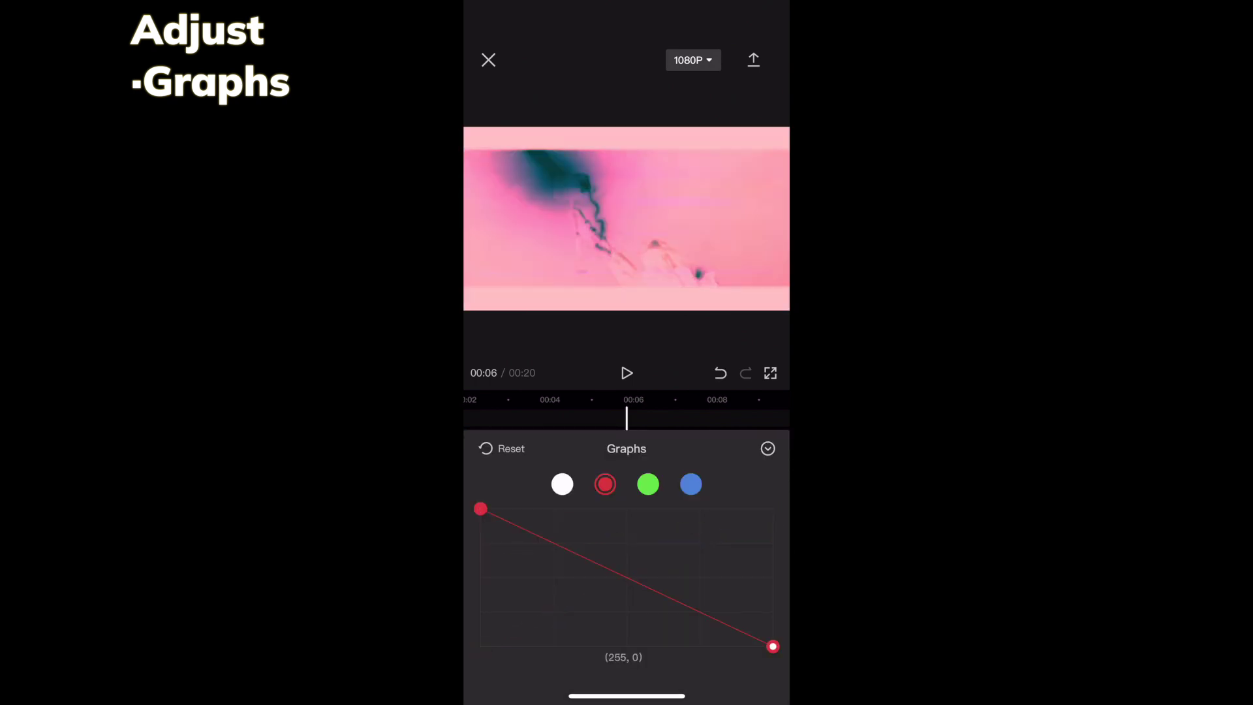
{"action": "left_click", "coordinate": [648, 484]}
{"action": "left_click_drag", "start_coordinate": [480, 646], "coordinate": [481, 508]}
{"action": "left_click_drag", "start_coordinate": [773, 508], "coordinate": [772, 646]}
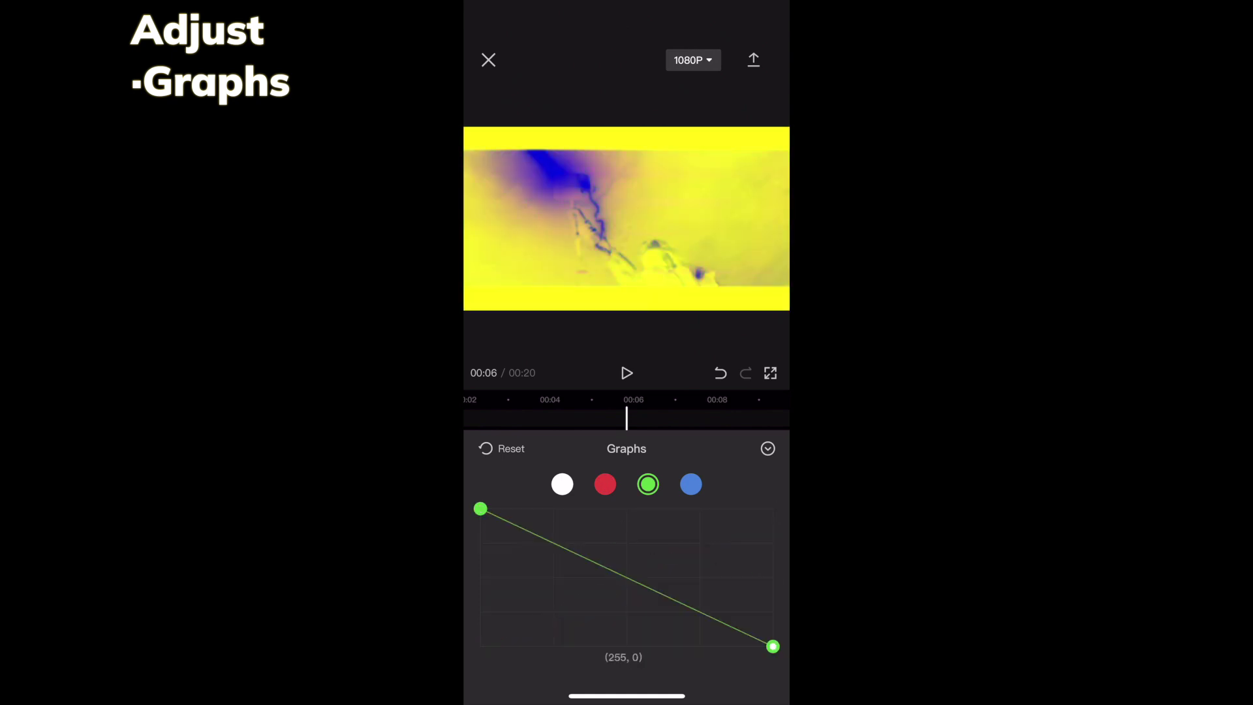
{"action": "left_click", "coordinate": [691, 484]}
{"action": "left_click_drag", "start_coordinate": [480, 646], "coordinate": [480, 508]}
{"action": "left_click_drag", "start_coordinate": [773, 508], "coordinate": [773, 646]}
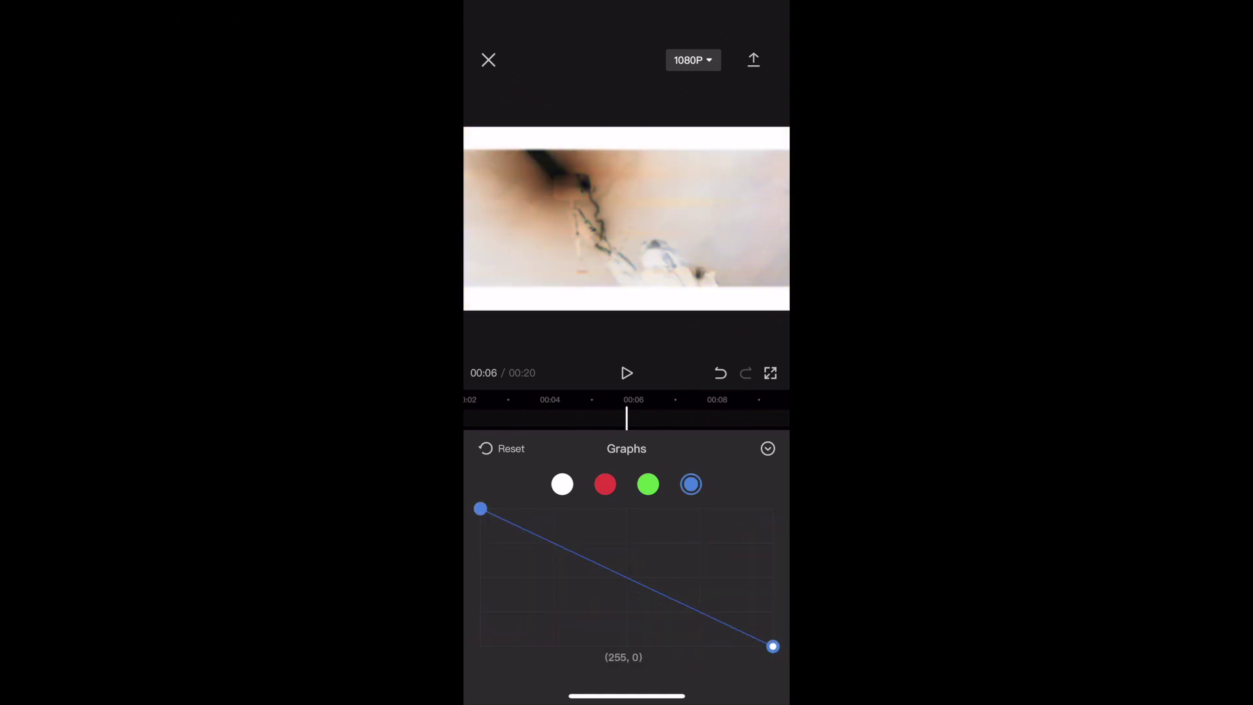
{"action": "left_click", "coordinate": [768, 448]}
Apply the Adjust 1 layer, return the playhead to the start and deselect it.
{"action": "left_click", "coordinate": [766, 657]}
{"action": "left_click_drag", "start_coordinate": [692, 549], "coordinate": [702, 548]}
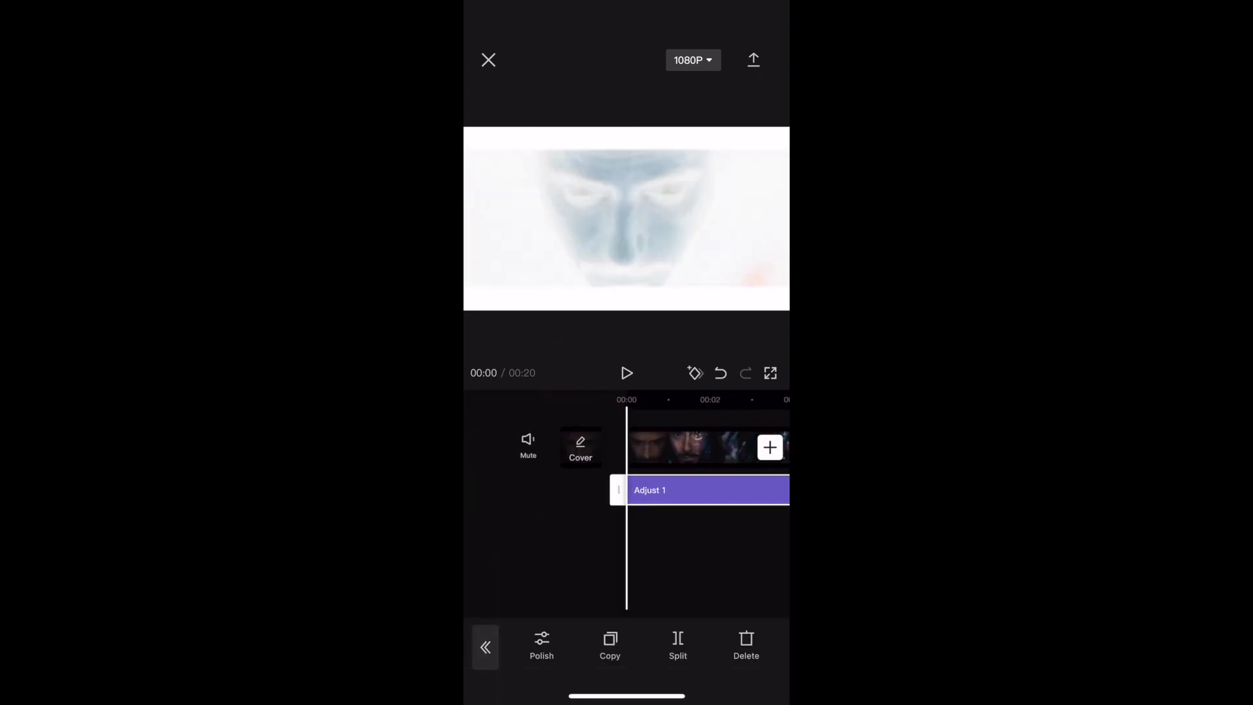
{"action": "left_click", "coordinate": [484, 646]}
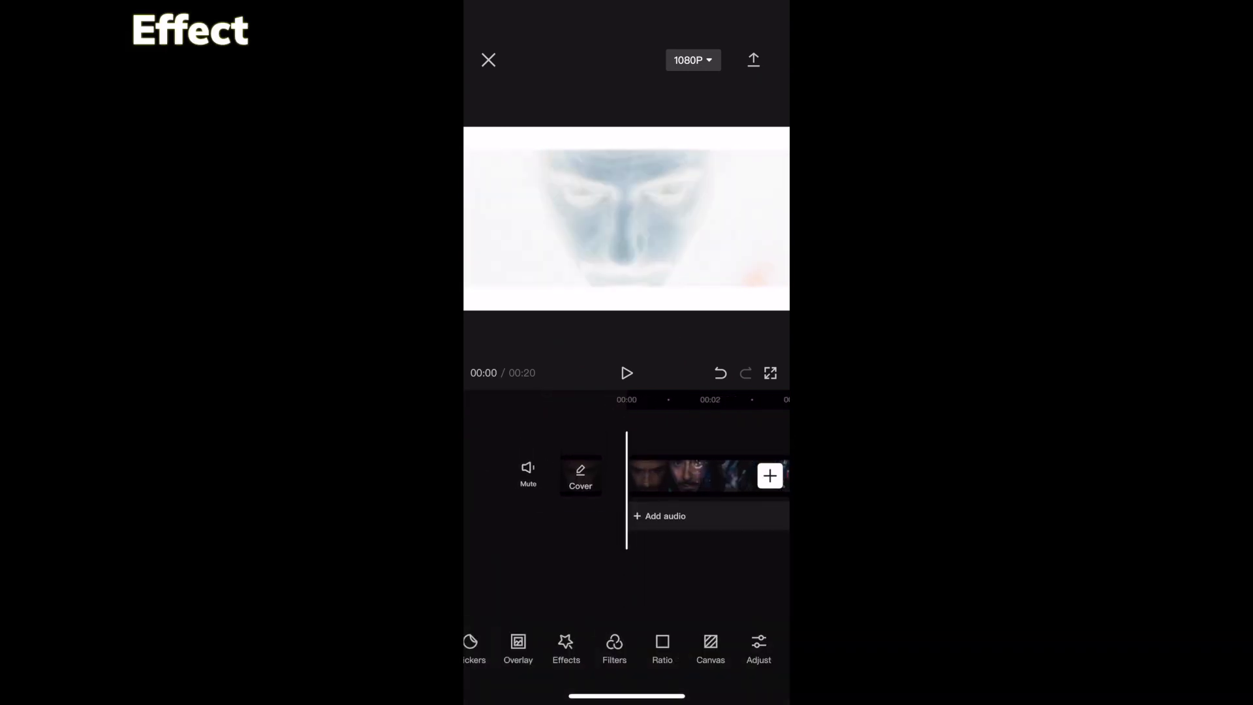
Add the Oblique Blur video effect from the Trending effects.
{"action": "left_click", "coordinate": [744, 649]}
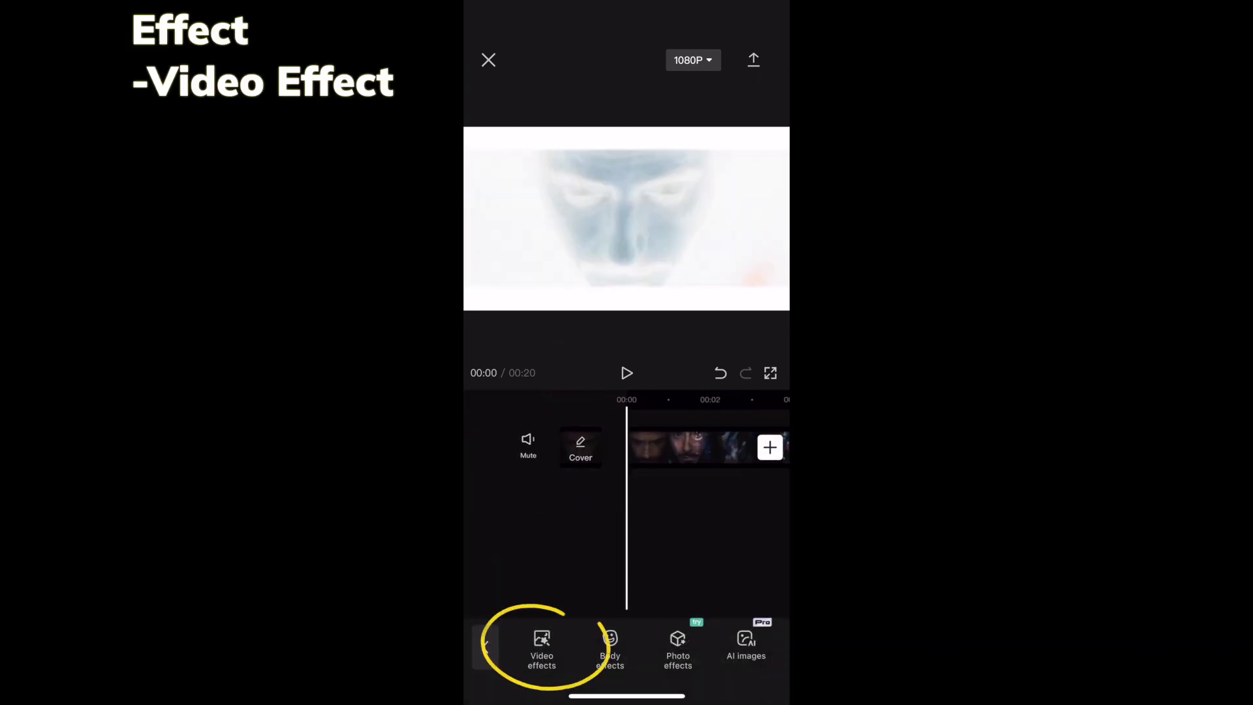
{"action": "left_click", "coordinate": [541, 646]}
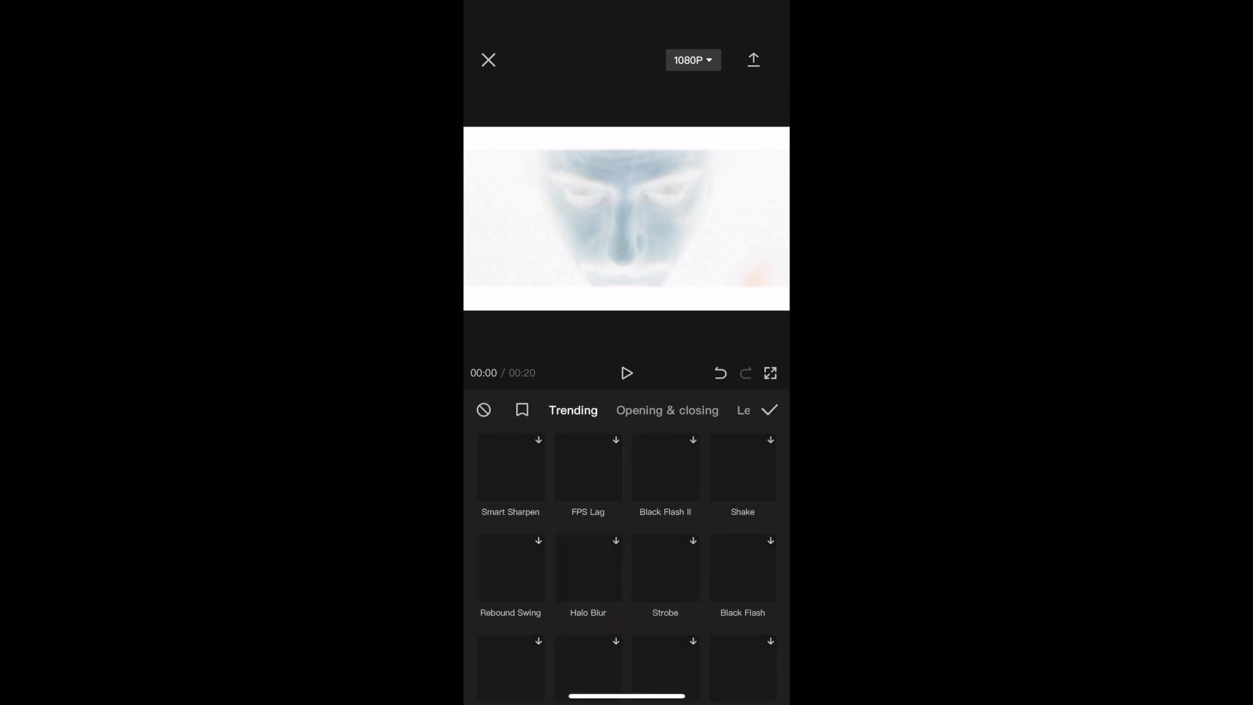
{"action": "scroll", "coordinate": [626, 555], "scroll_direction": "down", "scroll_amount": 3}
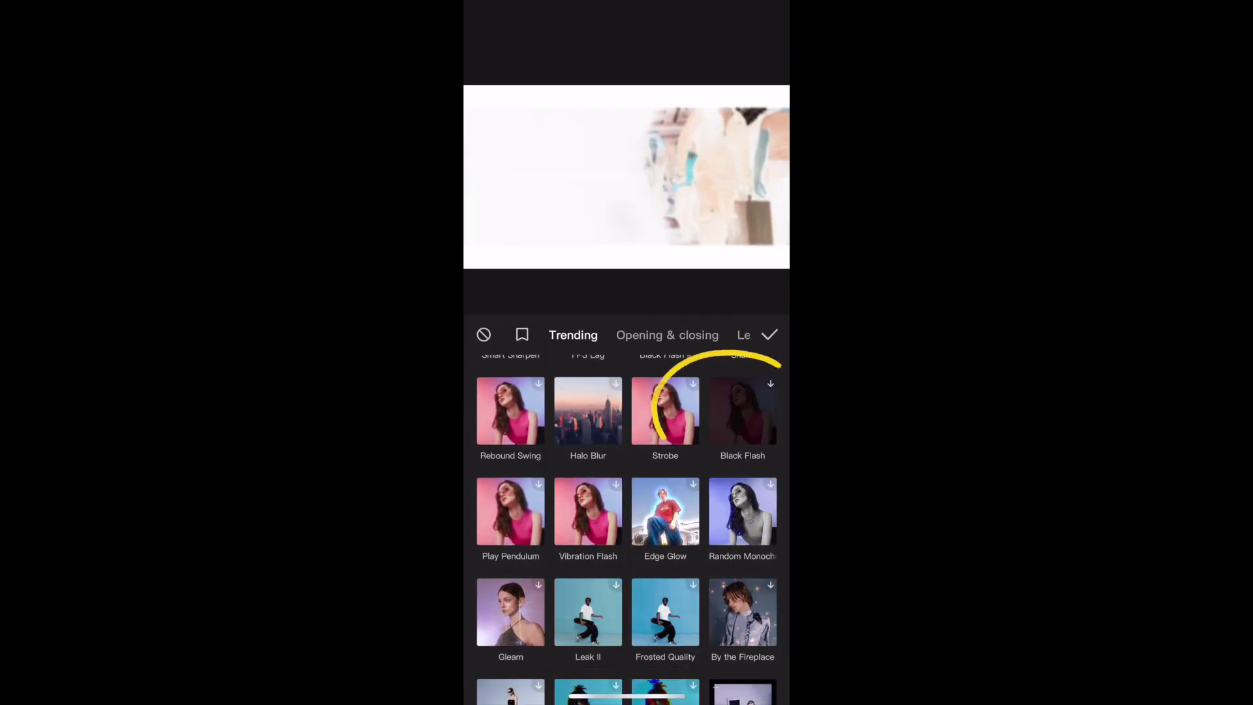
{"action": "left_click", "coordinate": [770, 335]}
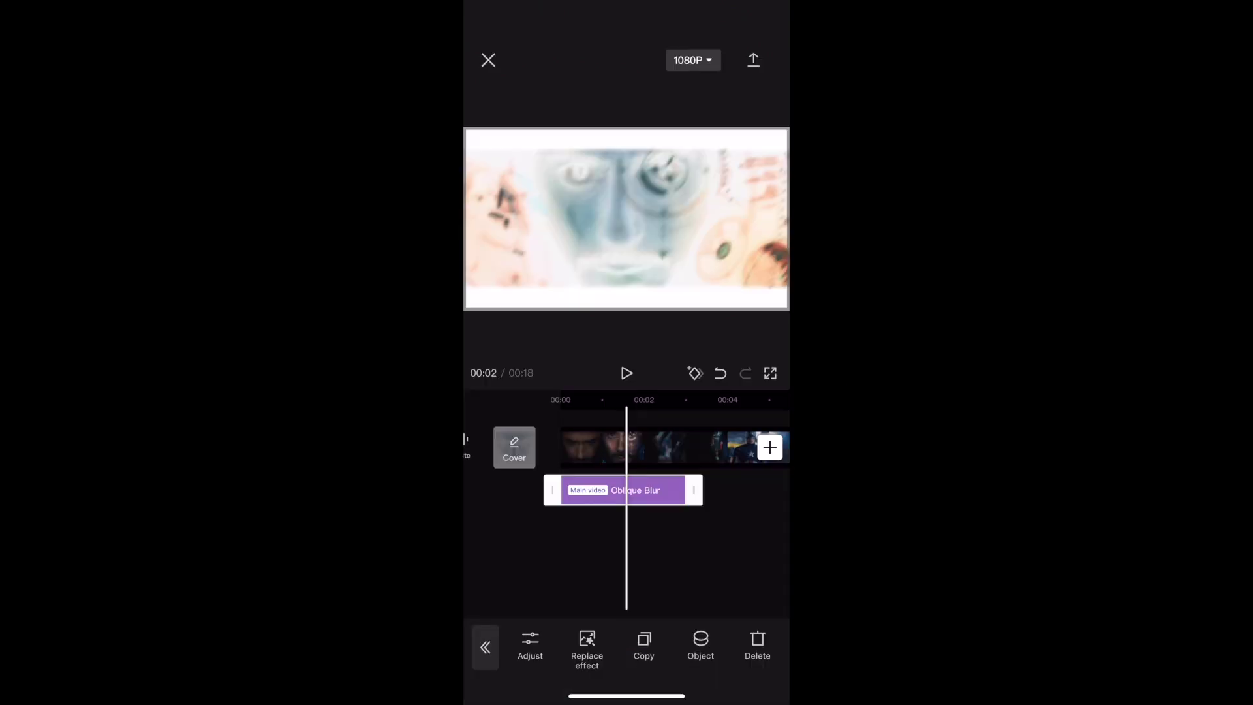
{"action": "scroll", "coordinate": [627, 522], "scroll_direction": "right", "scroll_amount": 15}
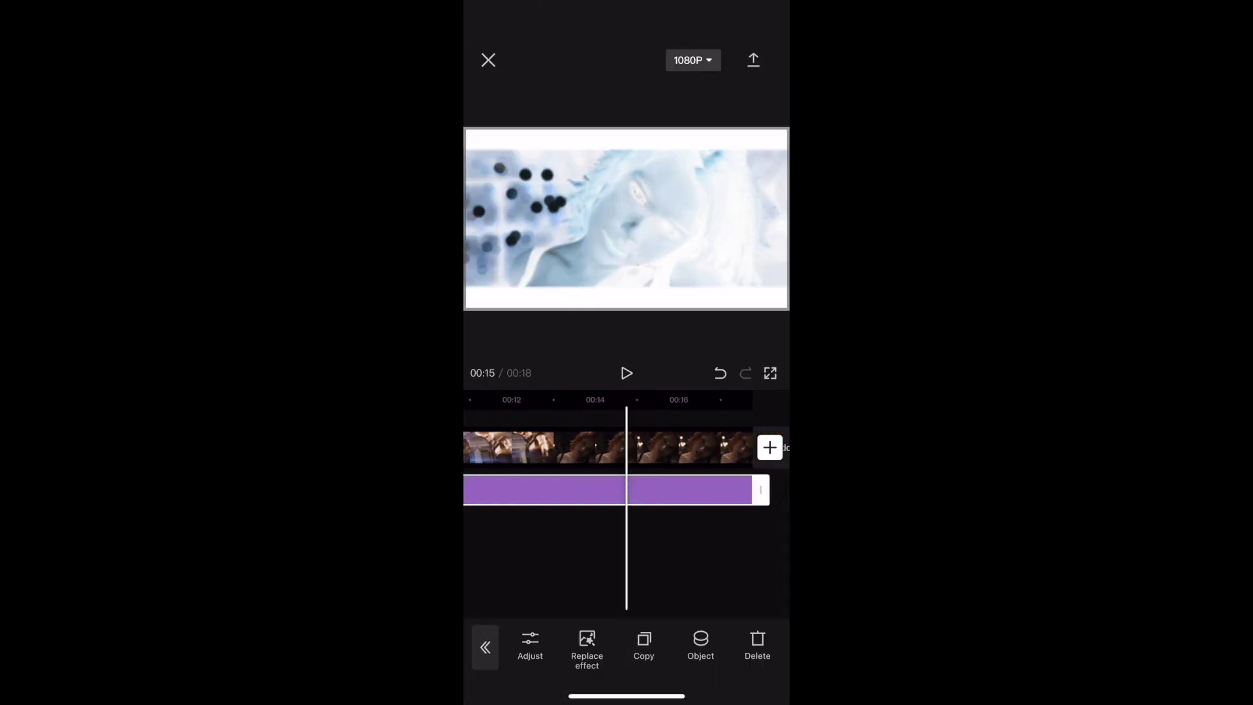
{"action": "scroll", "coordinate": [626, 457], "scroll_direction": "left", "scroll_amount": 15}
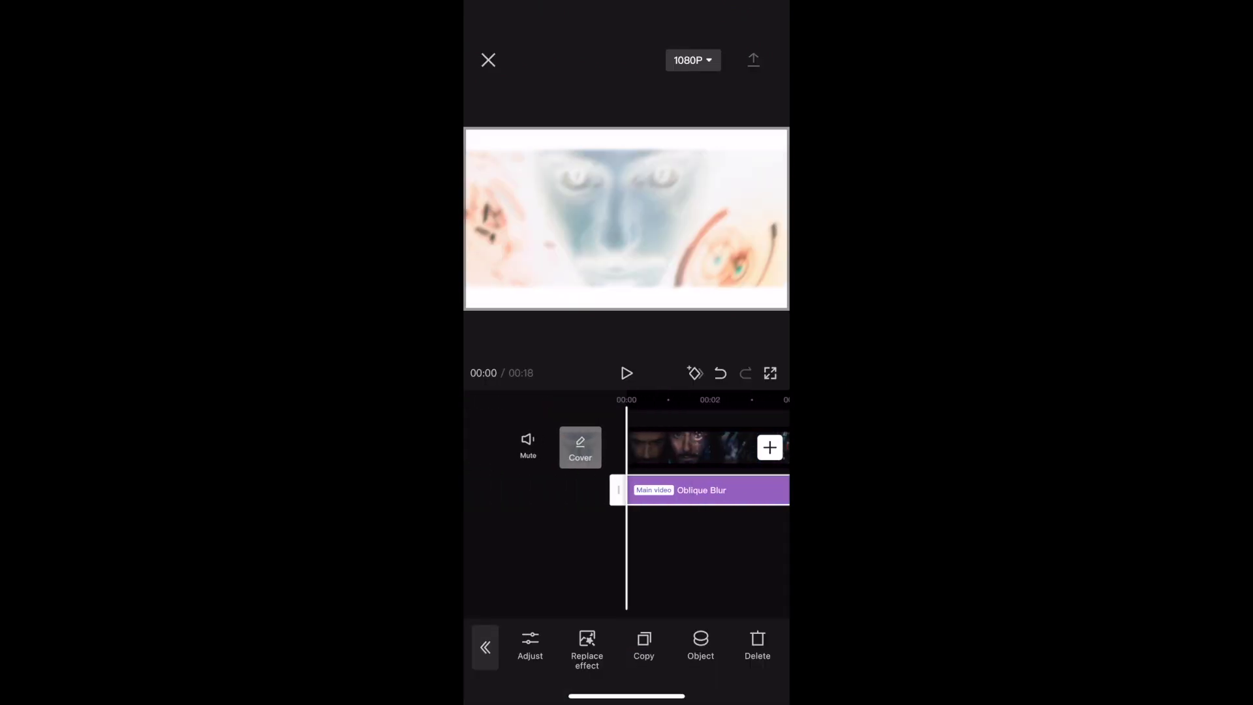
Export the negative-look video and add it from Recents as an overlay on the original.
{"action": "left_click", "coordinate": [753, 59]}
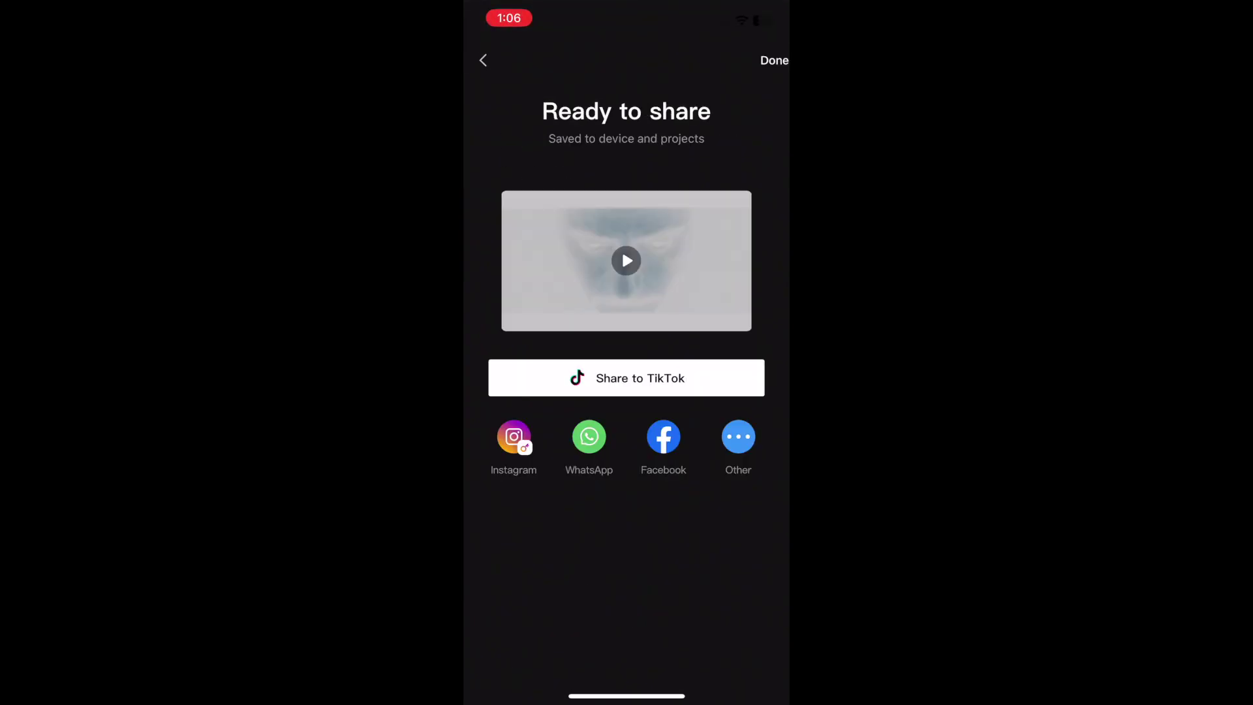
{"action": "left_click", "coordinate": [483, 59]}
{"action": "left_click", "coordinate": [685, 644]}
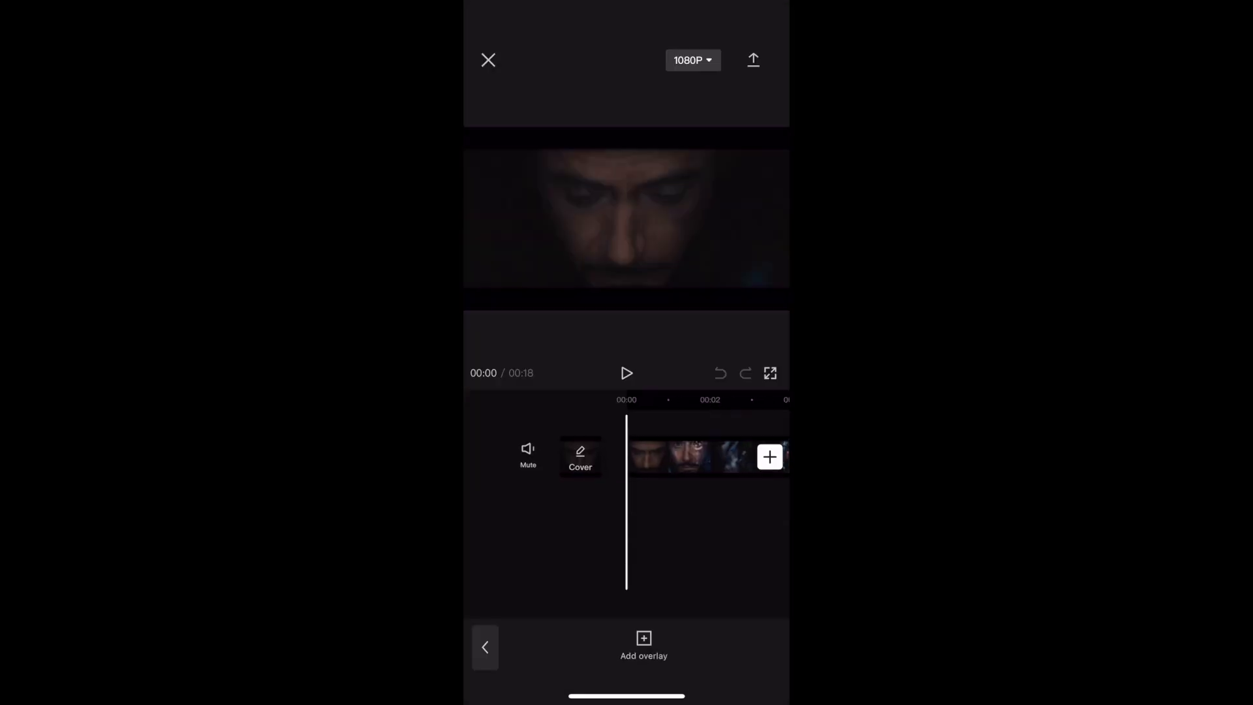
{"action": "left_click", "coordinate": [643, 640]}
{"action": "left_click", "coordinate": [557, 148]}
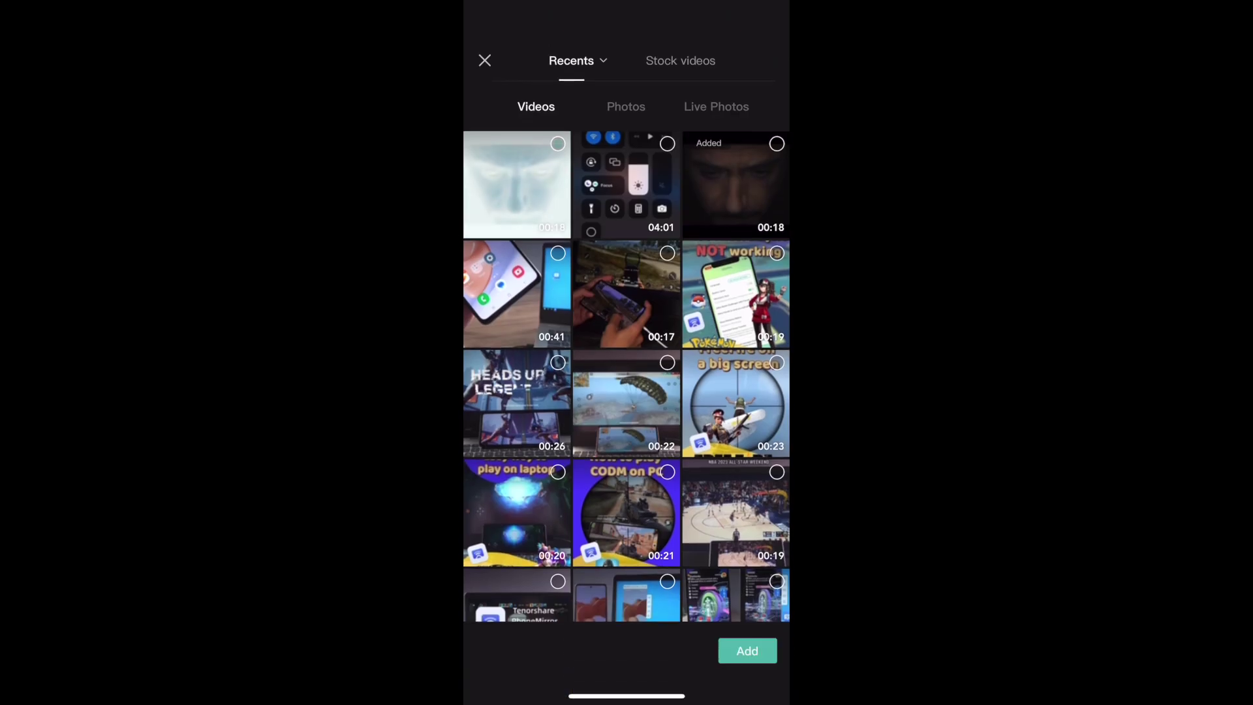
{"action": "left_click", "coordinate": [747, 654]}
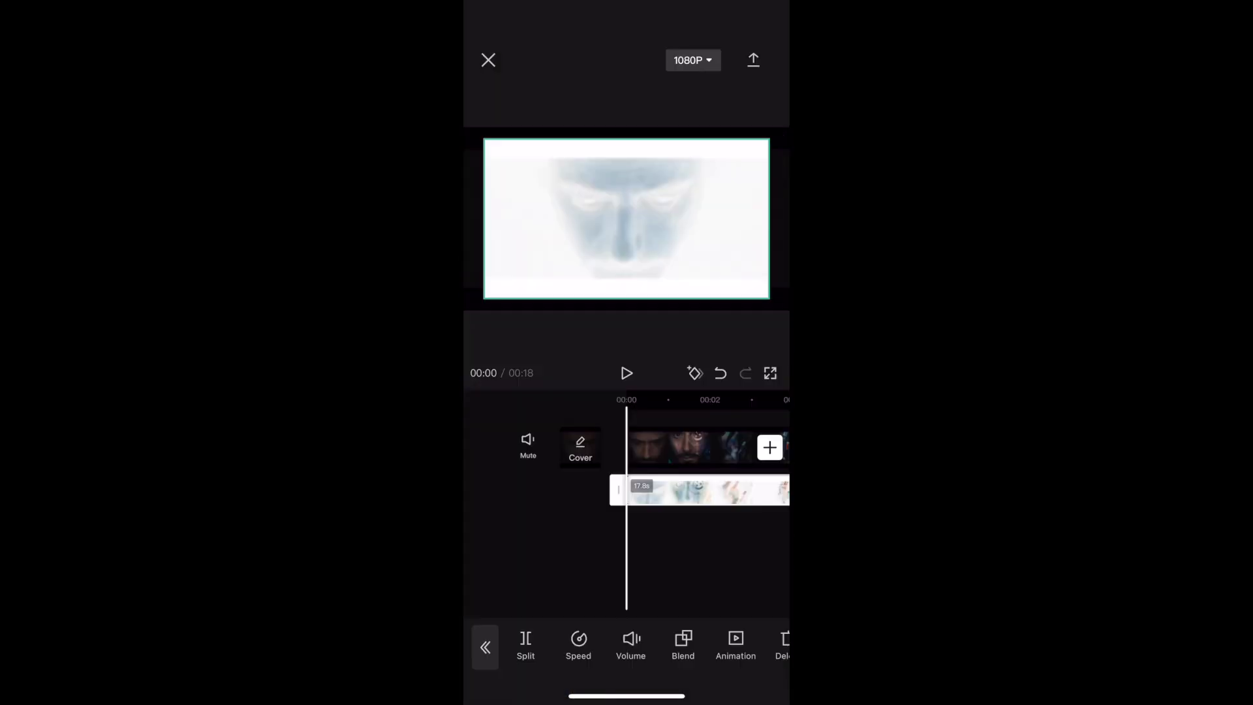
{"action": "mouse_move", "coordinate": [718, 646]}
{"action": "left_mouse_down"}
{"action": "mouse_move", "coordinate": [522, 646]}
{"action": "mouse_move", "coordinate": [751, 646]}
{"action": "left_mouse_up"}
Set the overlay's blend mode to Burn with opacity 22.
{"action": "left_click", "coordinate": [699, 645]}
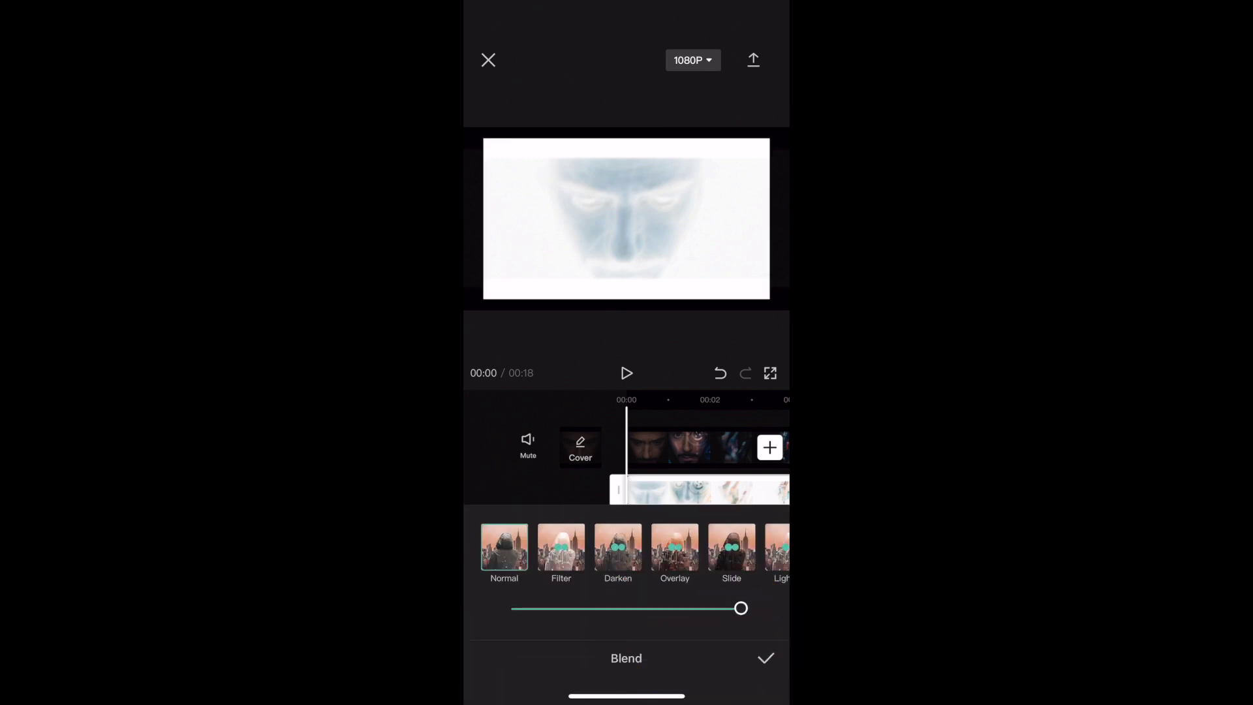
{"action": "left_click_drag", "start_coordinate": [750, 547], "coordinate": [456, 546]}
{"action": "left_click", "coordinate": [634, 547]}
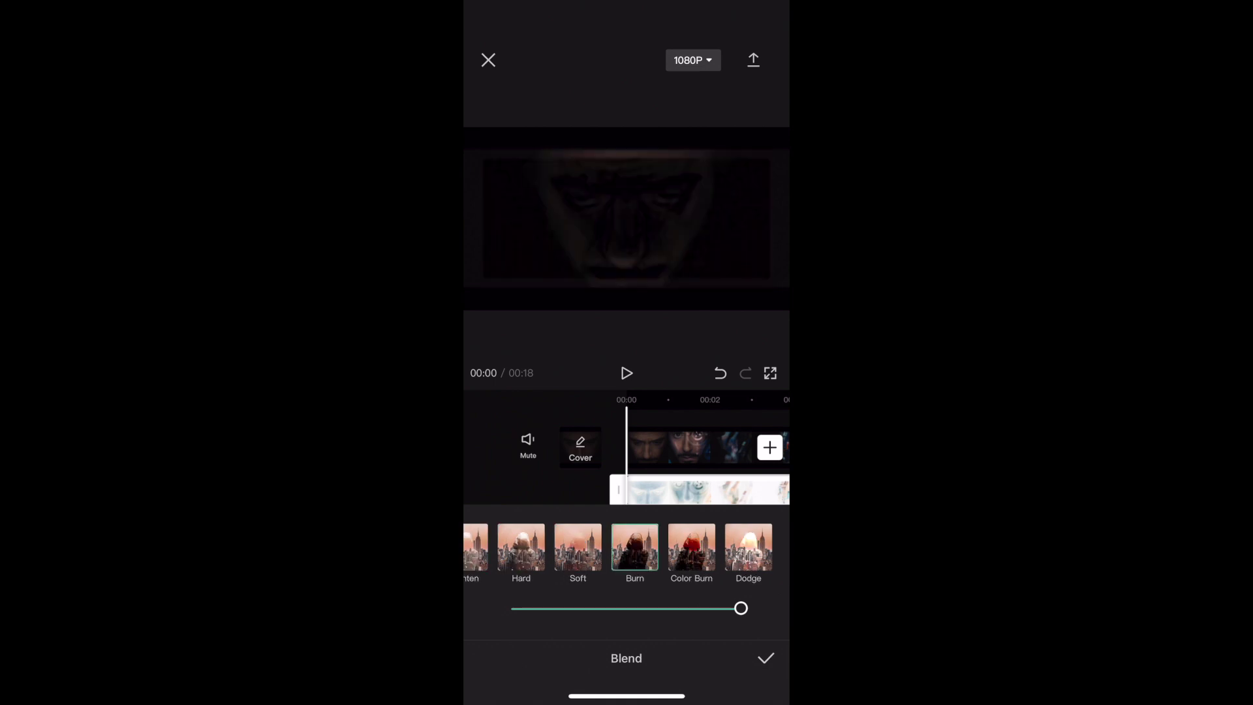
{"action": "mouse_move", "coordinate": [740, 608]}
{"action": "left_mouse_down"}
{"action": "mouse_move", "coordinate": [539, 608]}
{"action": "mouse_move", "coordinate": [550, 608]}
{"action": "left_mouse_up"}
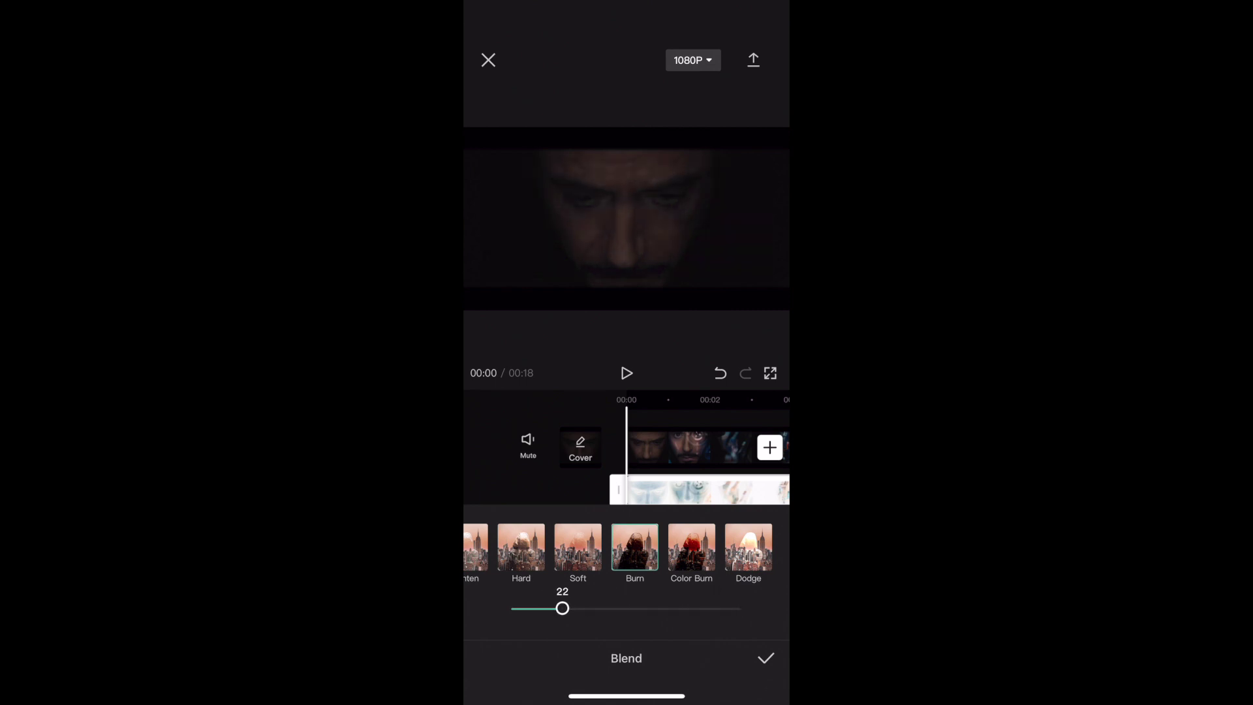
{"action": "left_click", "coordinate": [765, 658]}
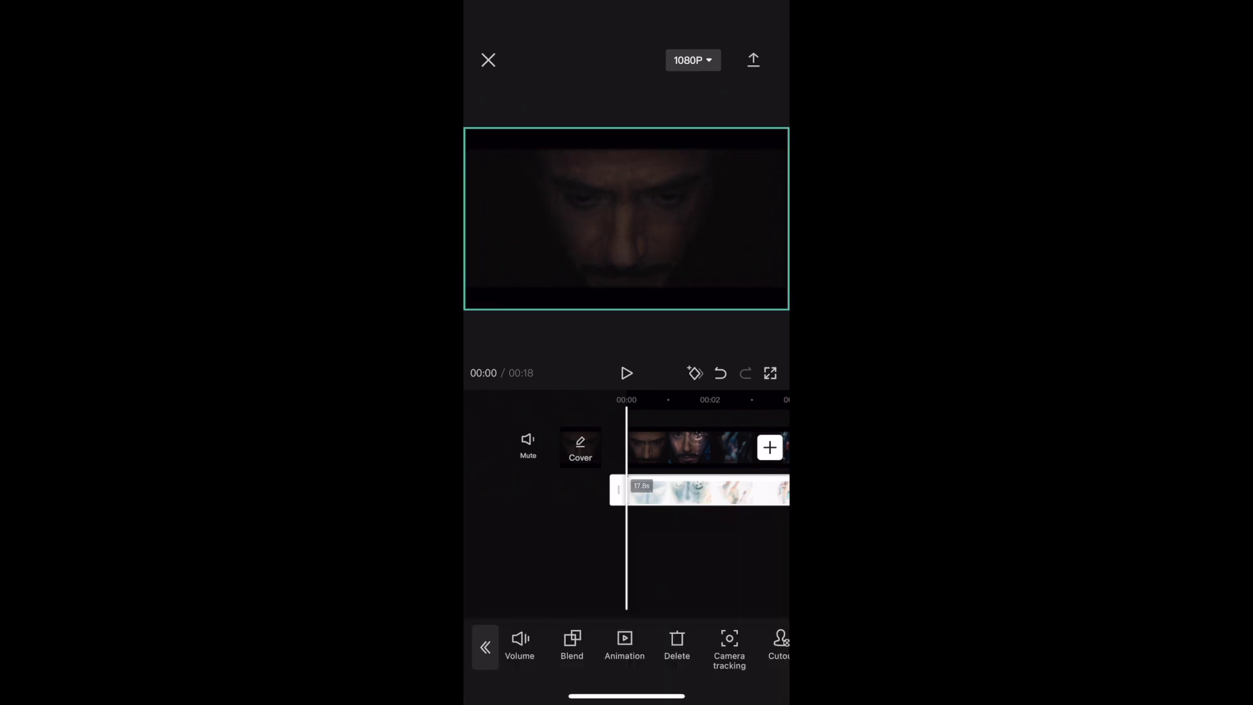
Add the plain white B&W stock video as a new overlay layer.
{"action": "left_click", "coordinate": [769, 447]}
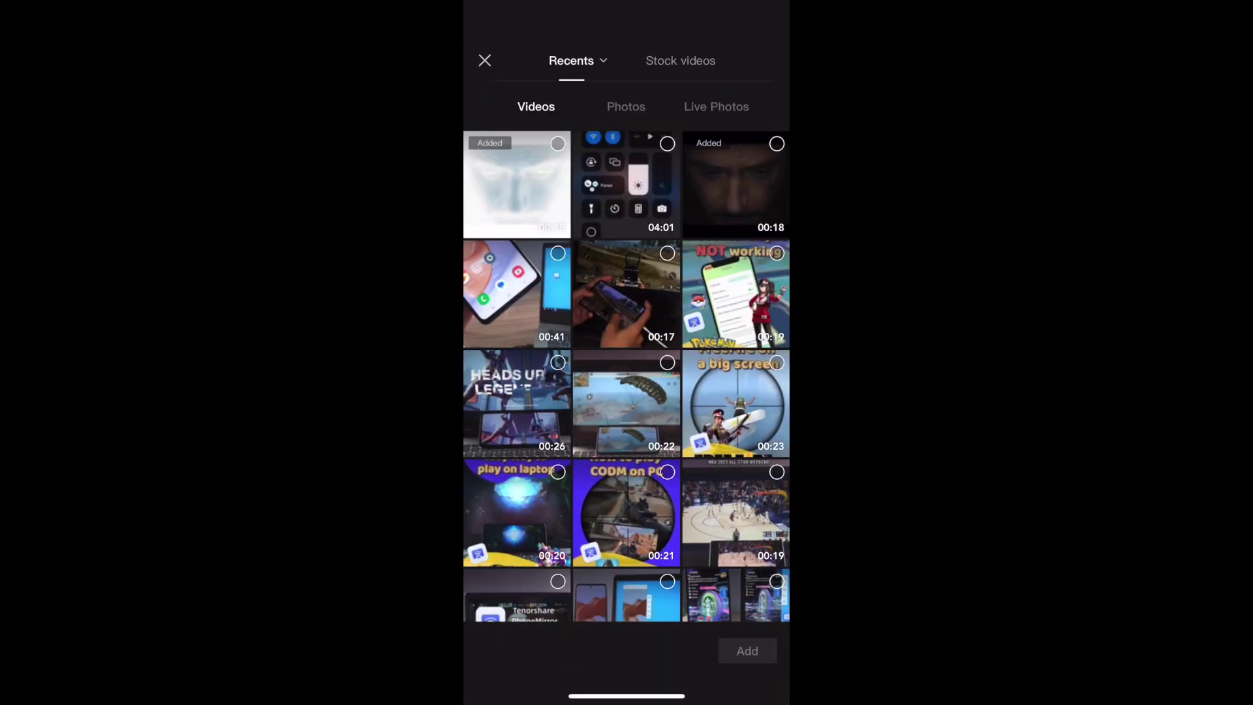
{"action": "left_click", "coordinate": [680, 60]}
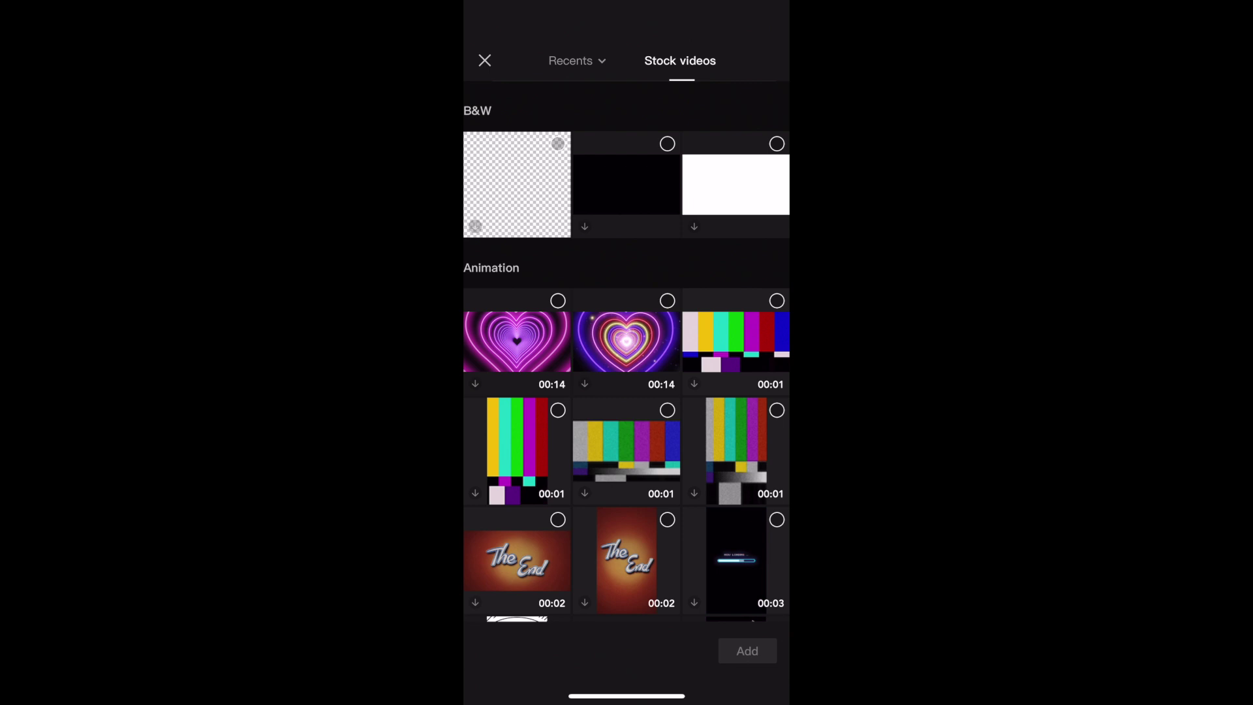
{"action": "left_click", "coordinate": [776, 144]}
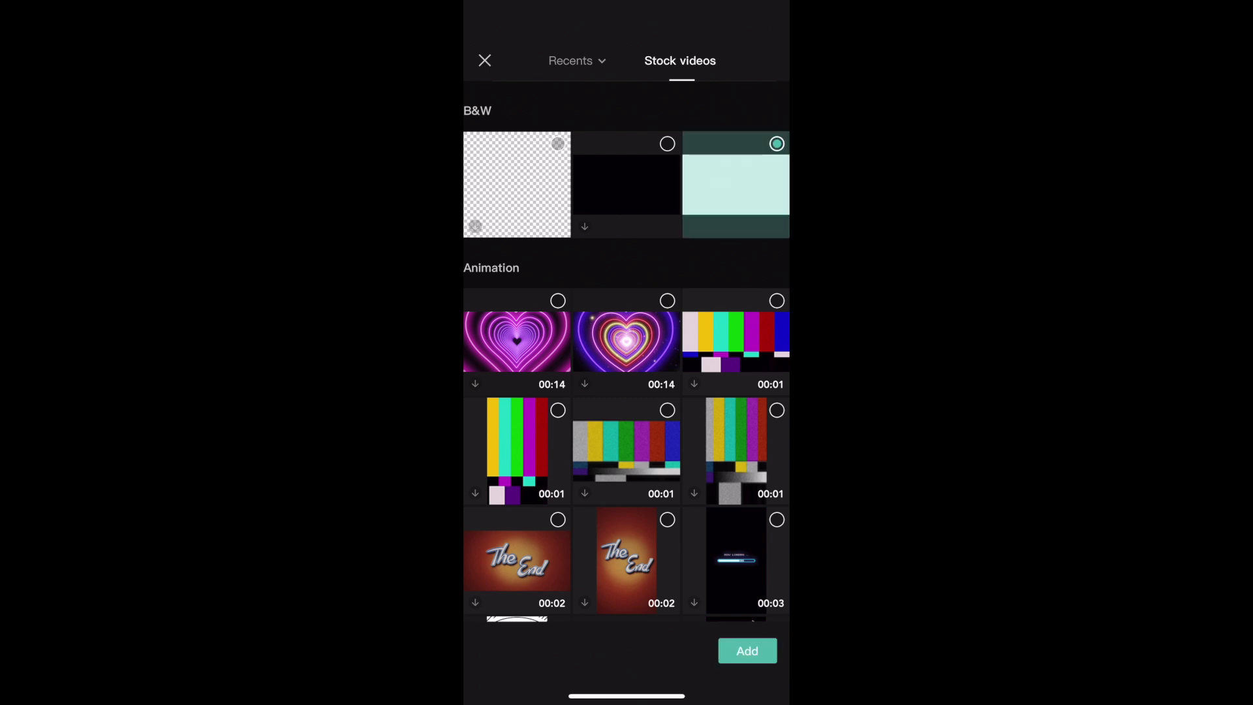
{"action": "left_click", "coordinate": [747, 650]}
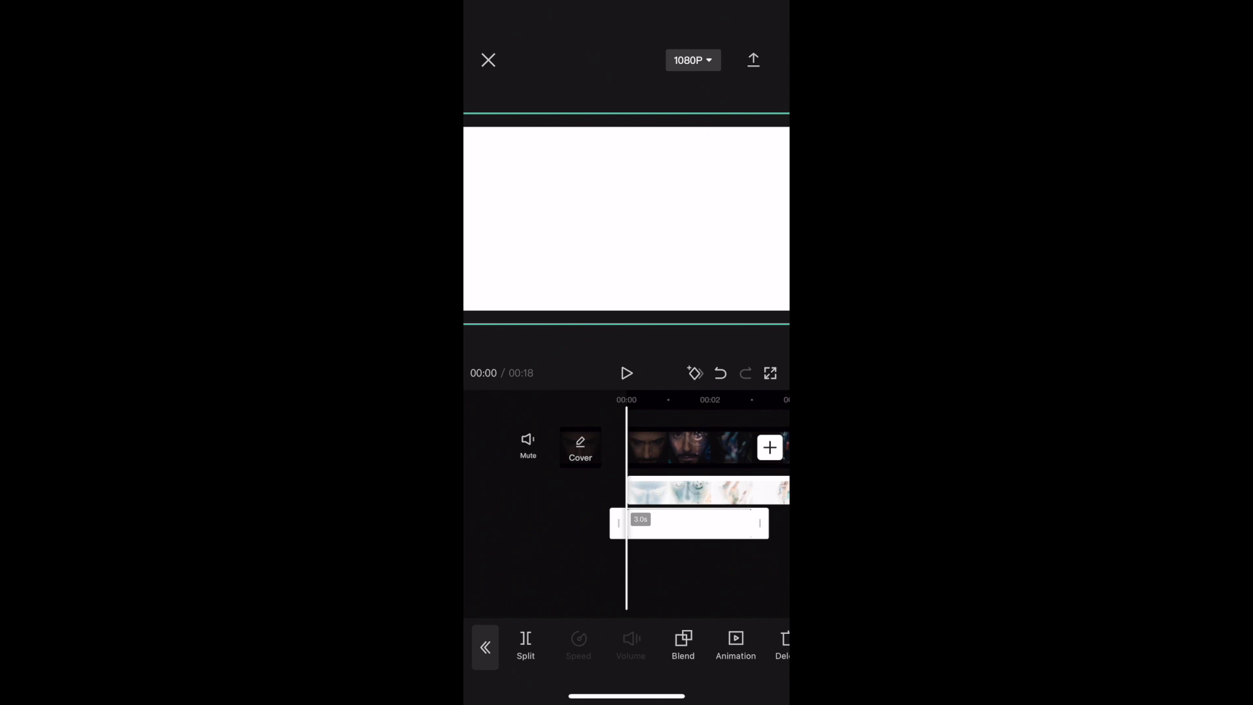
Blend the white layer in Overlay mode at 86 opacity.
{"action": "left_click", "coordinate": [682, 644]}
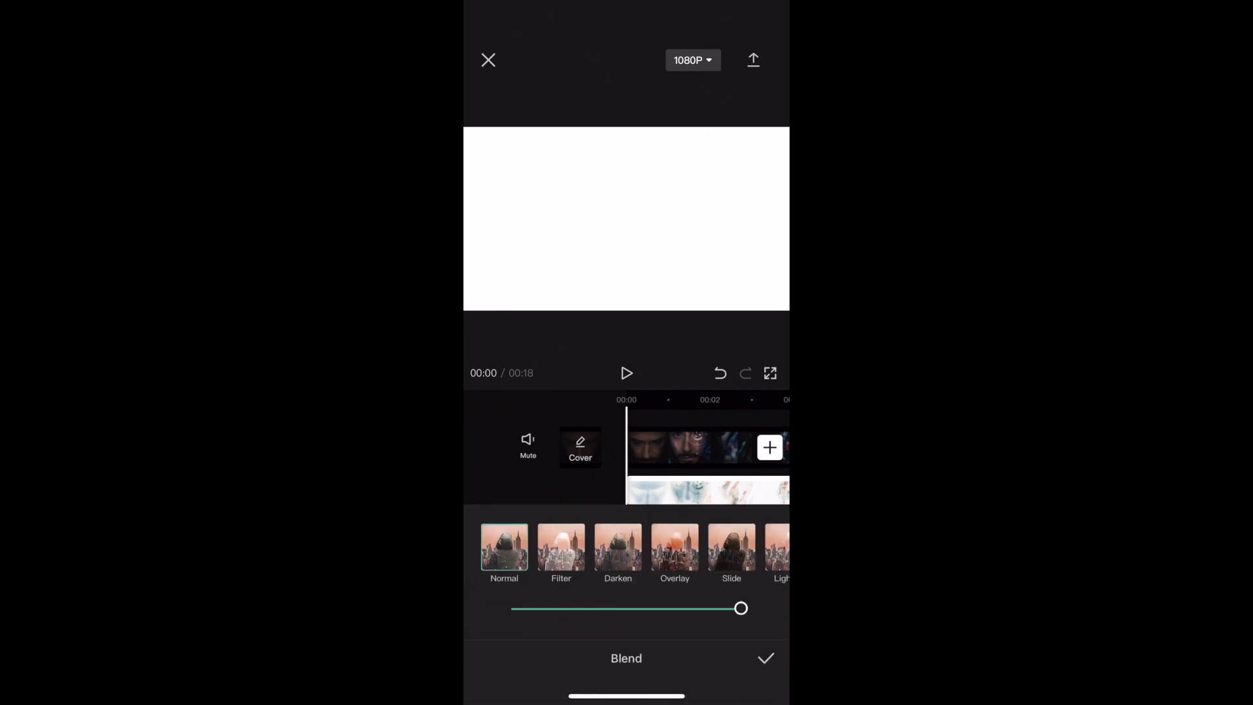
{"action": "left_click", "coordinate": [674, 547]}
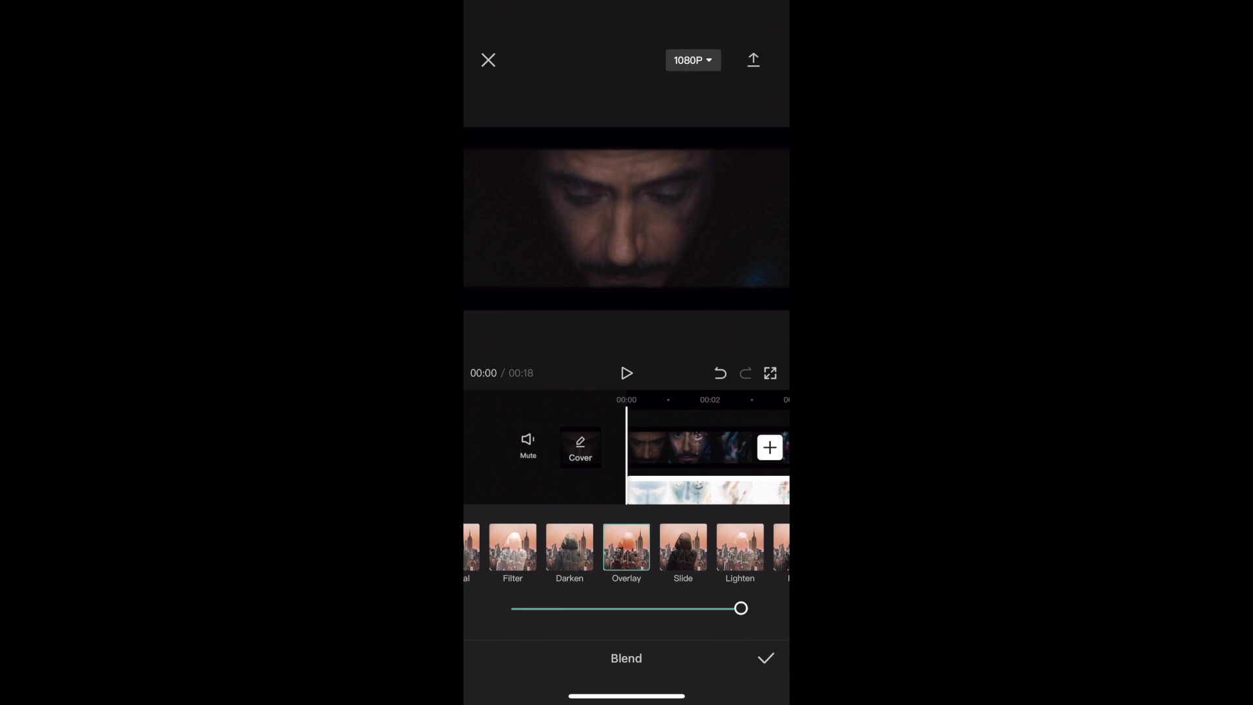
{"action": "left_click_drag", "start_coordinate": [740, 609], "coordinate": [709, 608]}
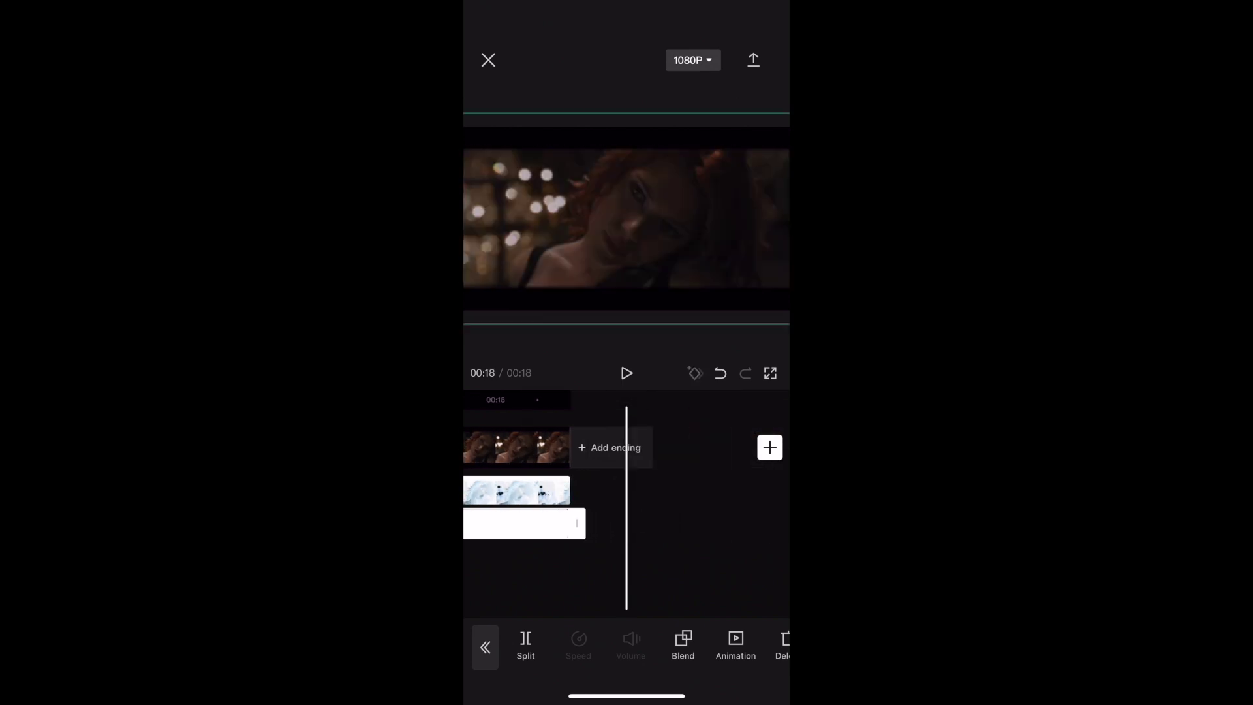
Preview the blended edit and raise the export resolution to 2K/4K.
{"action": "left_click", "coordinate": [626, 373]}
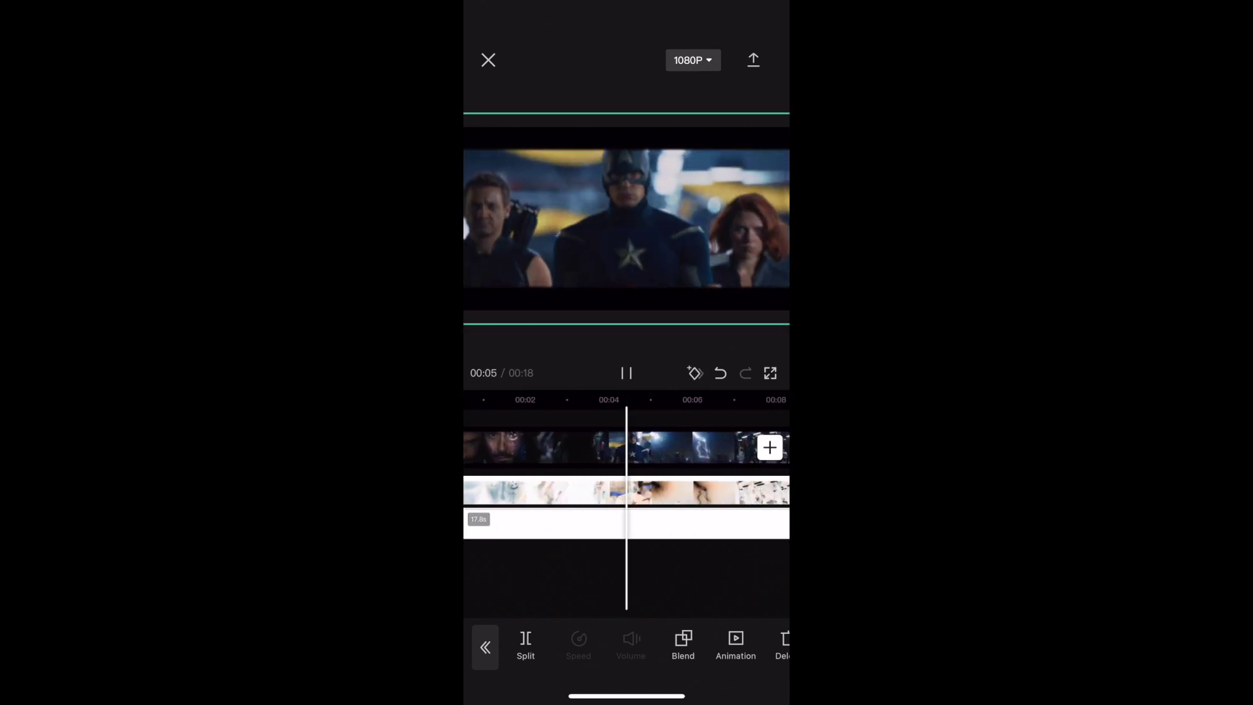
{"action": "left_click", "coordinate": [693, 60]}
{"action": "left_click_drag", "start_coordinate": [674, 126], "coordinate": [769, 127]}
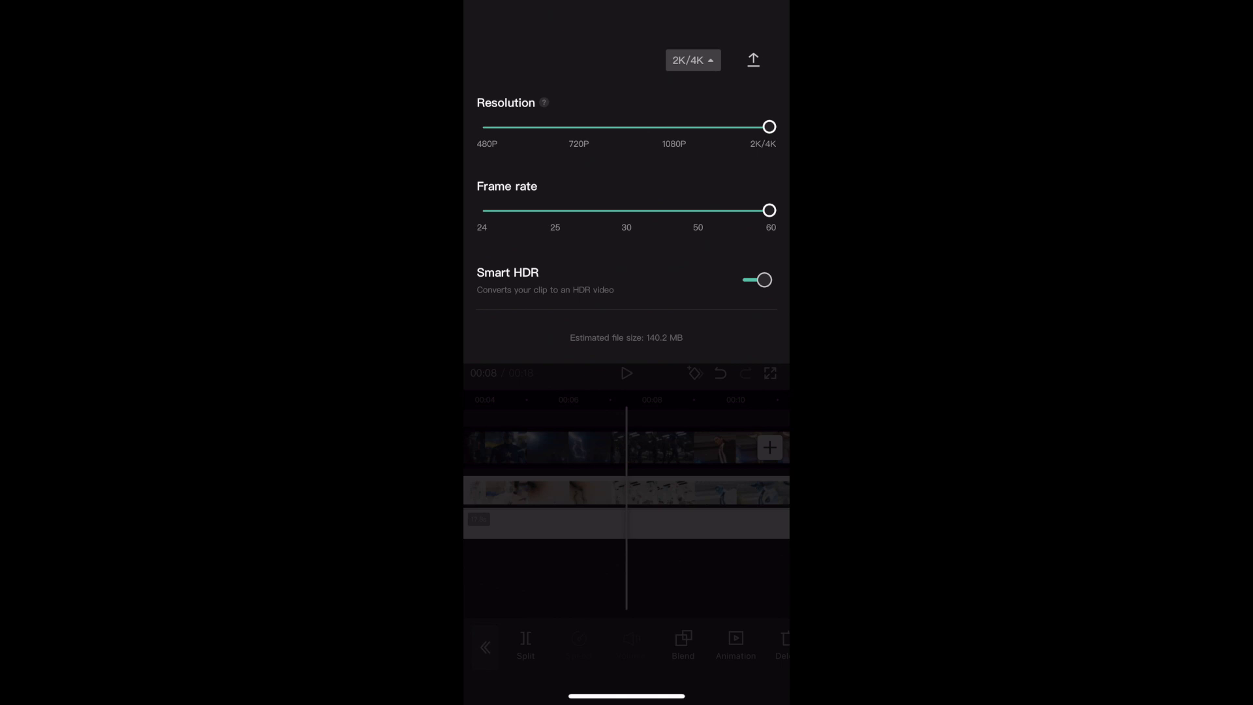
Export the edited Marvel clip at 2K/4K and 60 fps.
{"action": "left_click", "coordinate": [753, 59]}
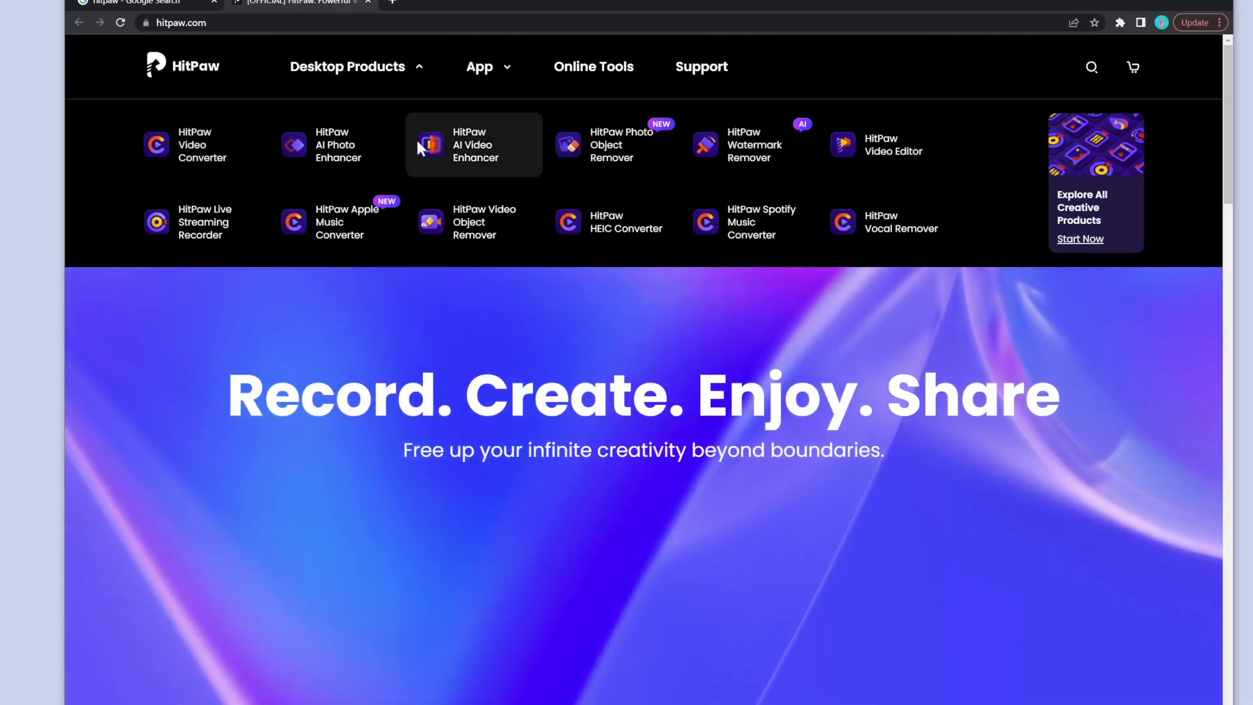
Open the HitPaw AI Video Enhancer product page and scroll through it.
{"action": "left_click", "coordinate": [417, 141]}
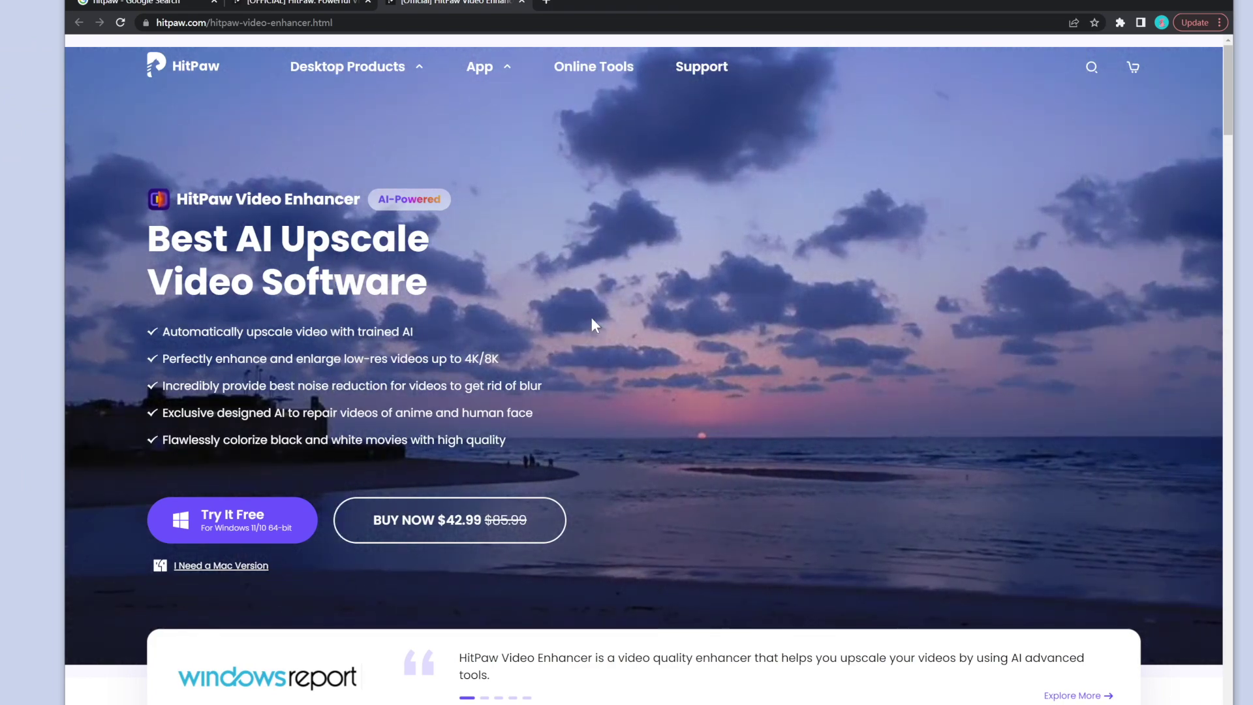
{"action": "scroll", "coordinate": [591, 318], "scroll_direction": "down", "scroll_amount": 2}
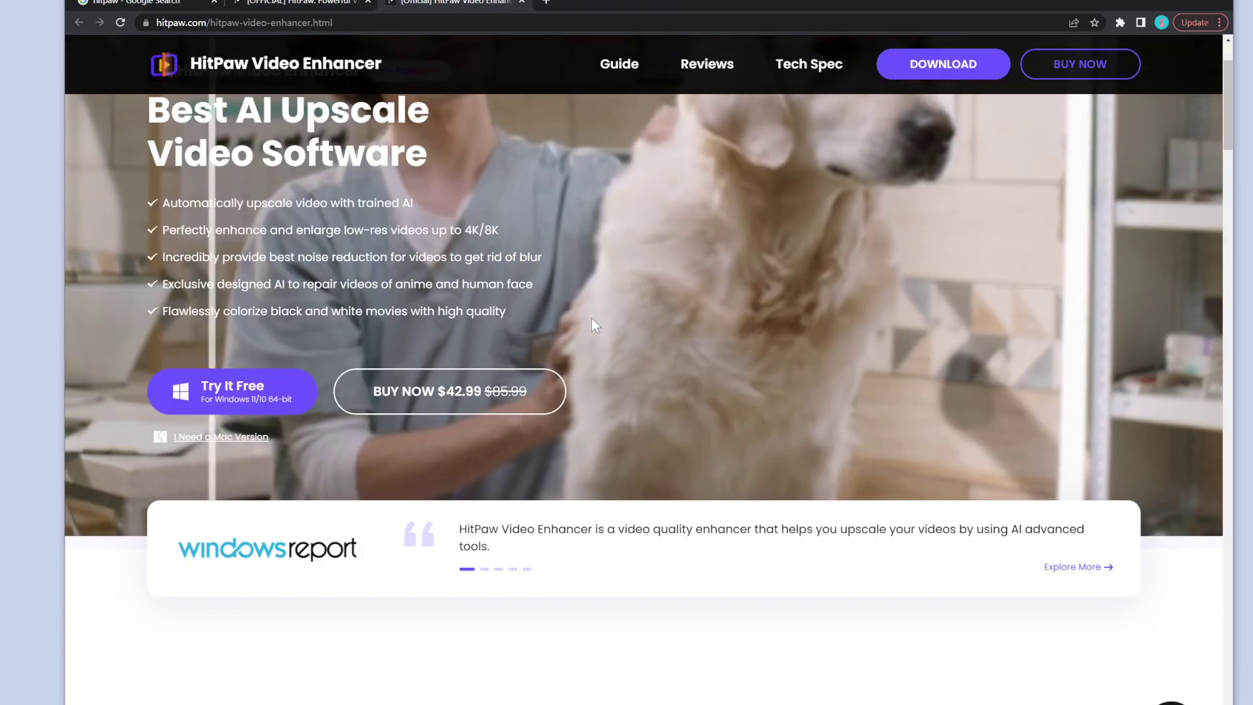
{"action": "scroll", "coordinate": [591, 319], "scroll_direction": "down", "scroll_amount": 2}
{"action": "scroll", "coordinate": [592, 319], "scroll_direction": "down", "scroll_amount": 2}
Import marvel.mp4 into Video Enhancer and play it from a later scene.
{"action": "scroll", "coordinate": [591, 318], "scroll_direction": "down", "scroll_amount": 2}
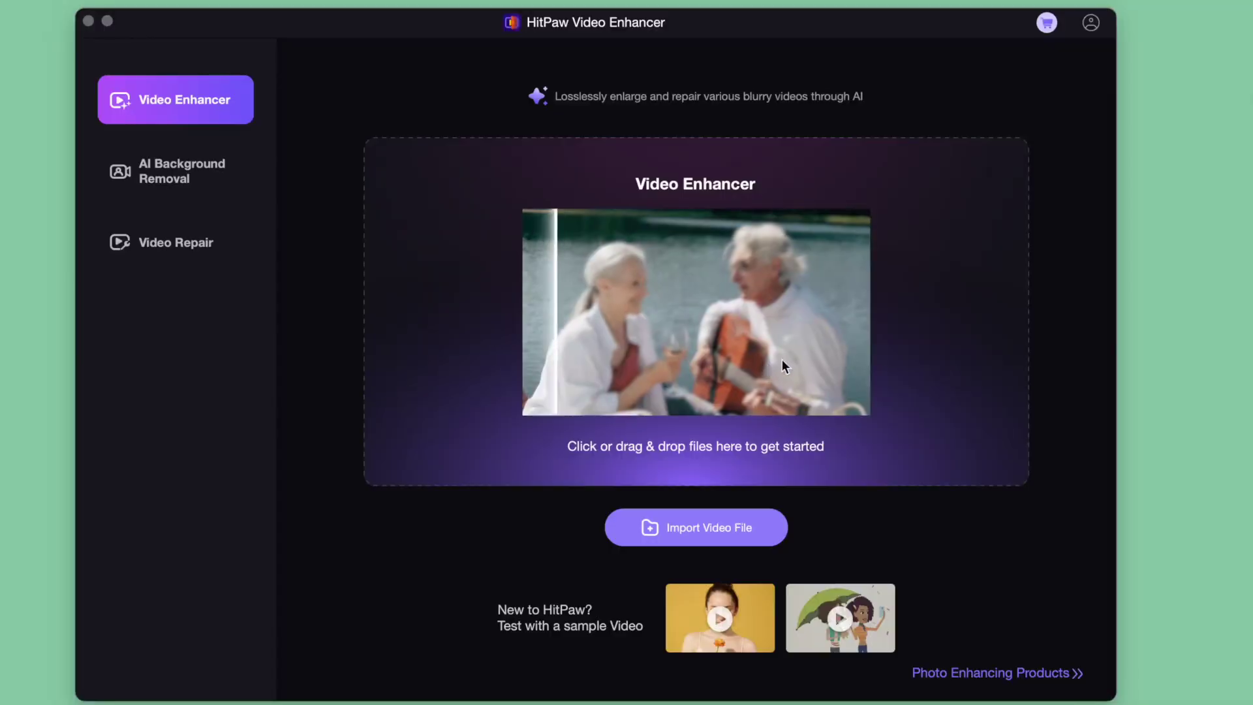
{"action": "left_click_drag", "start_coordinate": [782, 359], "coordinate": [696, 379]}
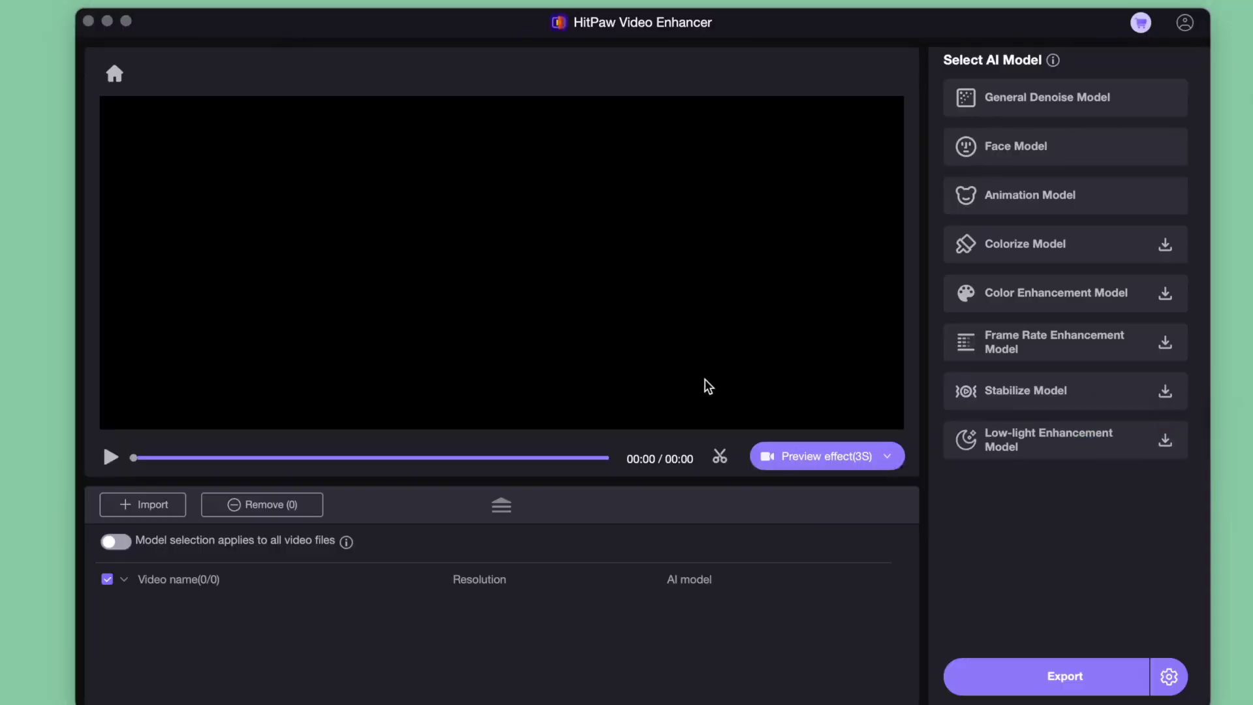
{"action": "left_click_drag", "start_coordinate": [787, 18], "coordinate": [757, 10]}
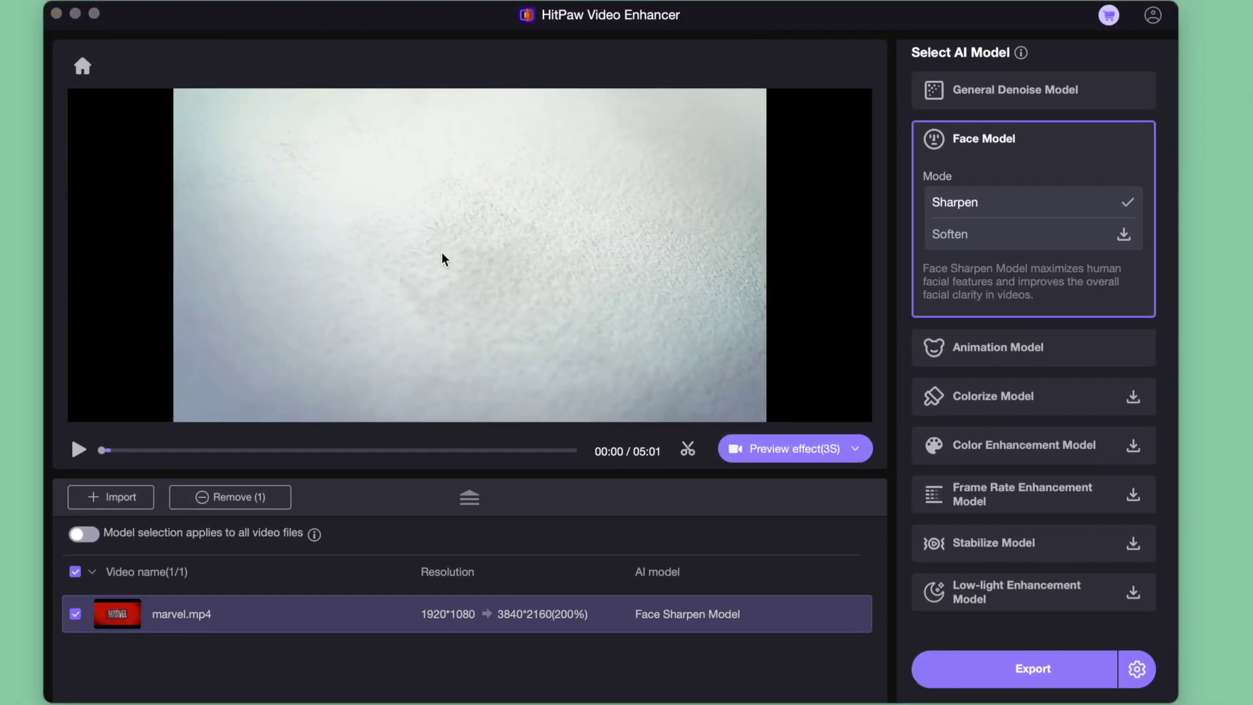
{"action": "left_click", "coordinate": [80, 451]}
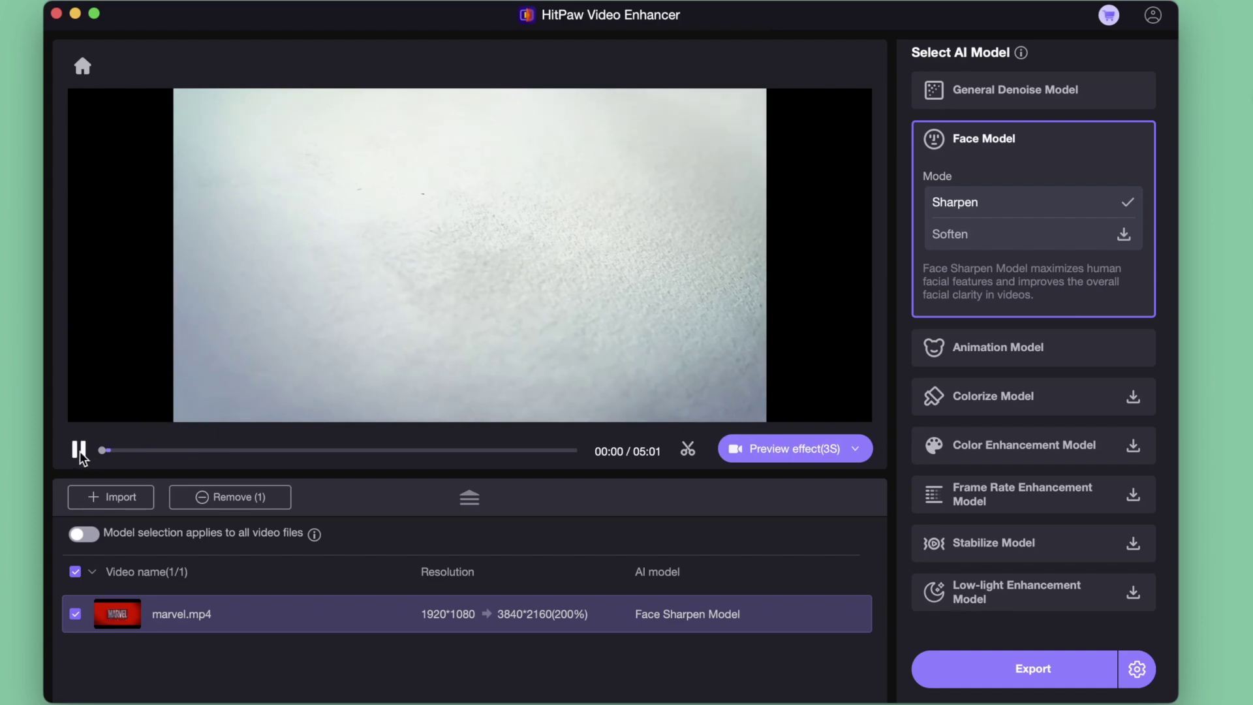
{"action": "left_click", "coordinate": [220, 451]}
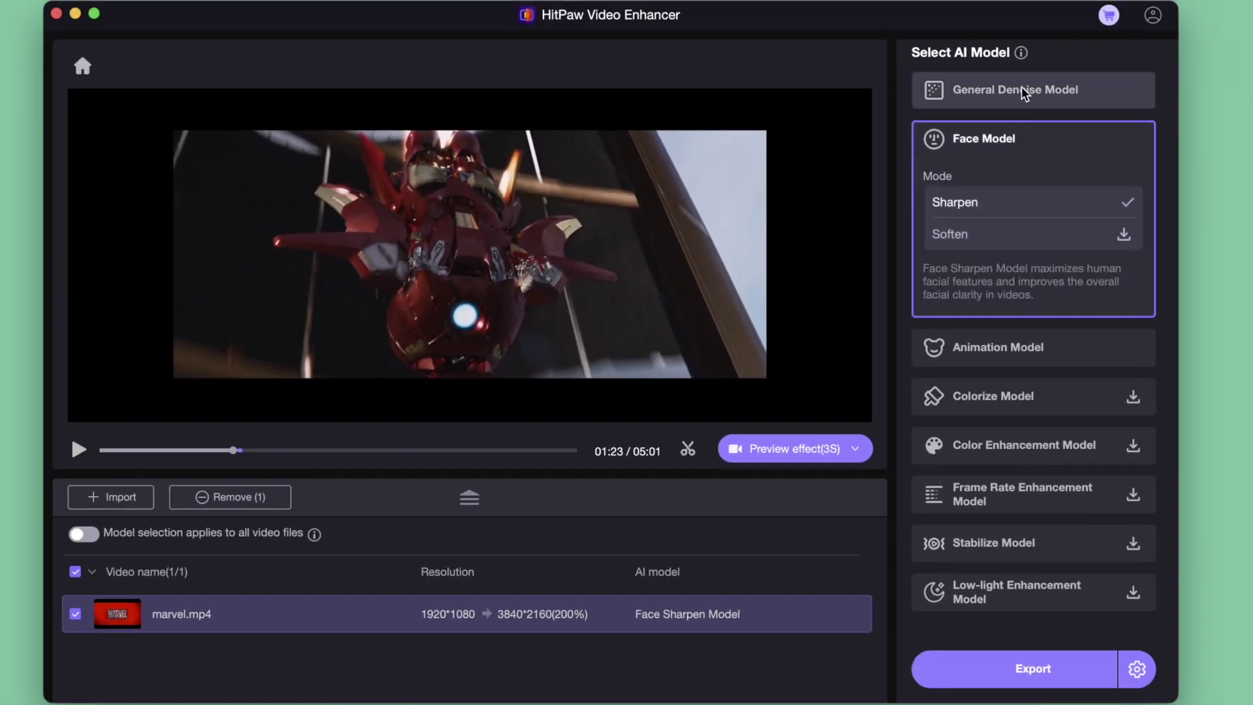
Choose the General Denoise Balance model, review export settings, and start the side-by-side preview.
{"action": "left_click", "coordinate": [1021, 90]}
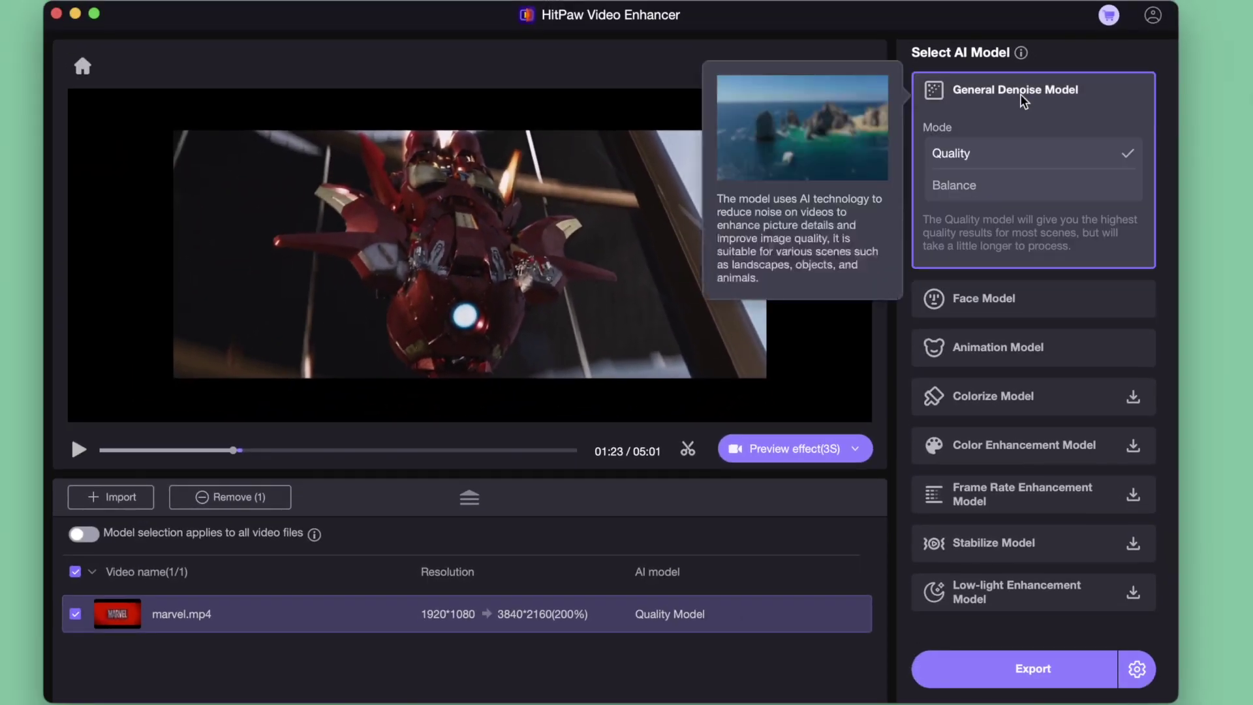
{"action": "left_click", "coordinate": [964, 181]}
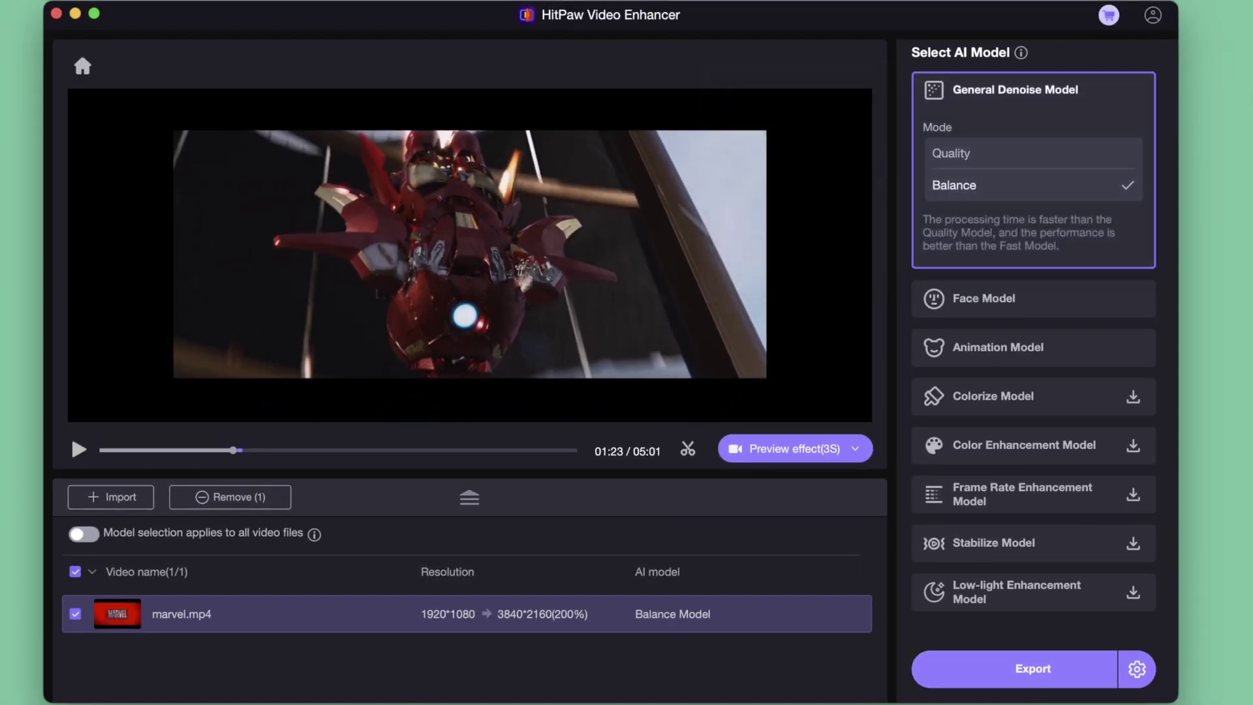
{"action": "left_click", "coordinate": [1136, 672]}
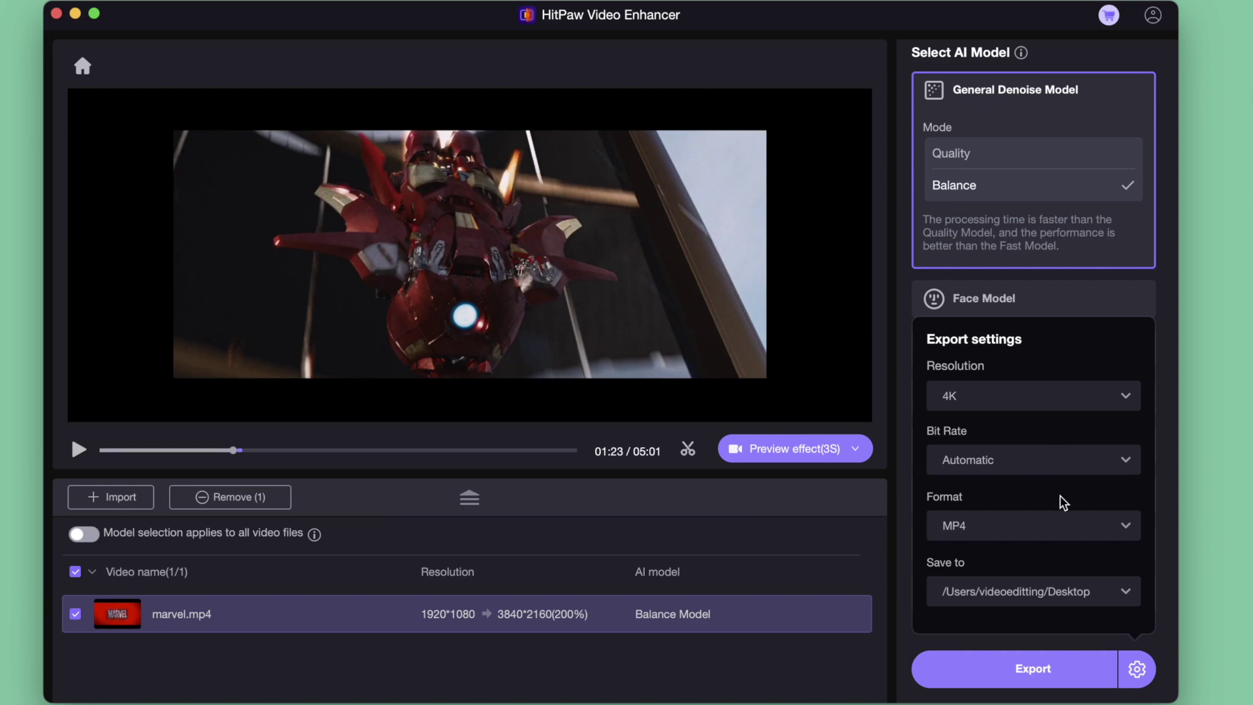
{"action": "scroll", "coordinate": [1061, 502], "scroll_direction": "down", "scroll_amount": 2}
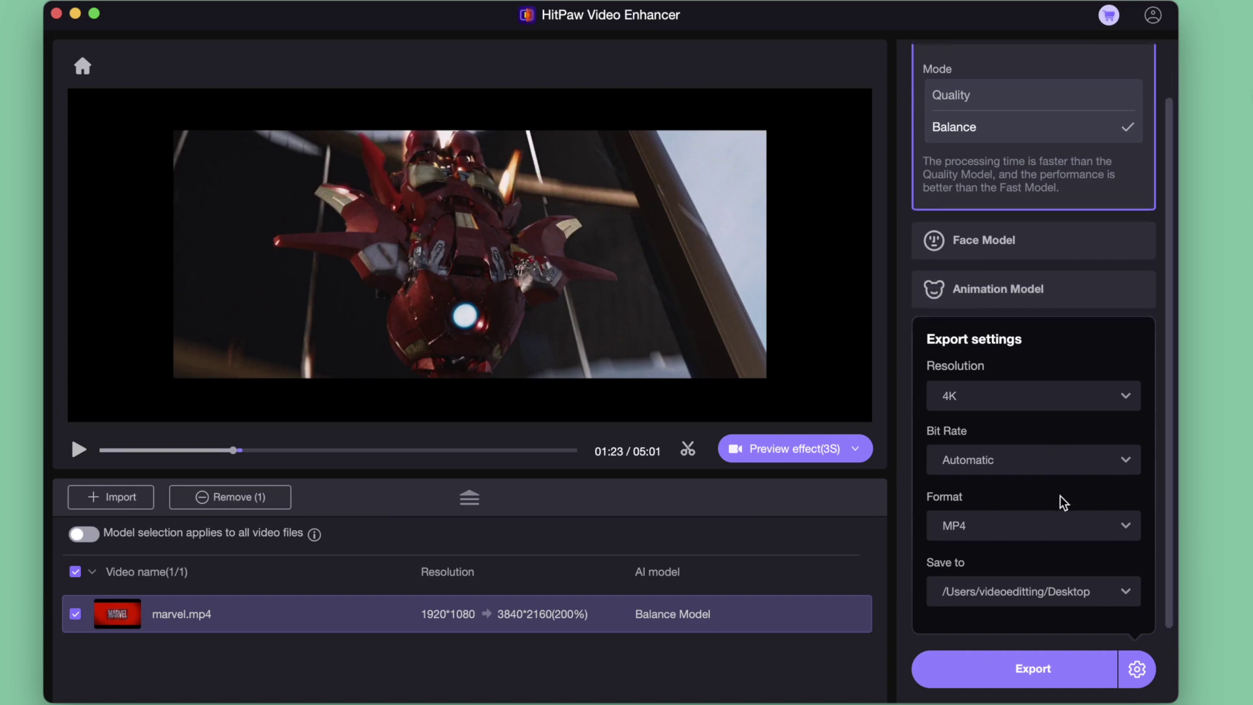
{"action": "left_click", "coordinate": [795, 449]}
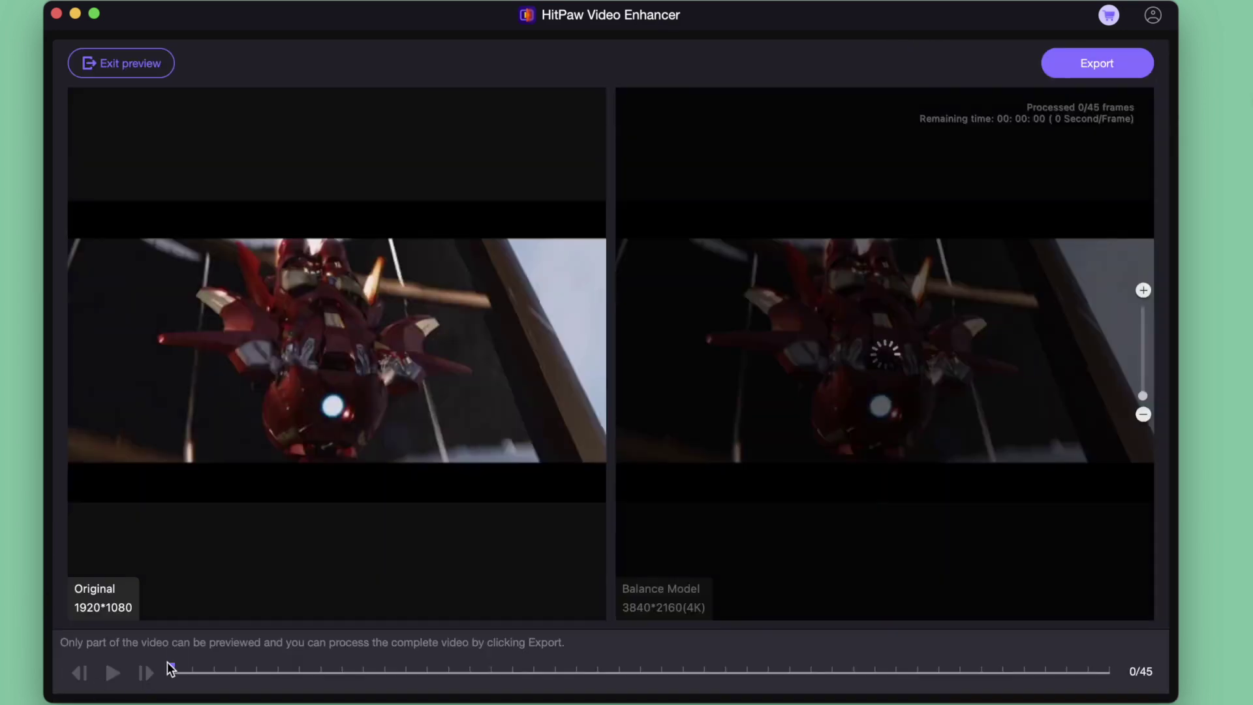